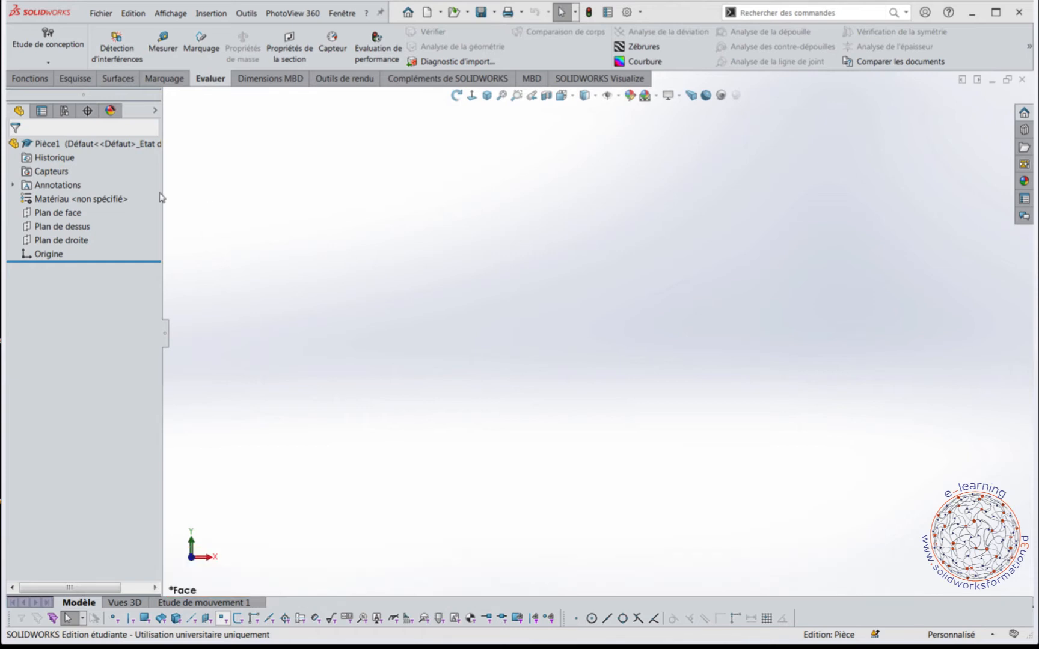
Start a sketch on the front plane and draw a wavy four-point spline from the origin, extending about 134 mm to the right
click(32, 212)
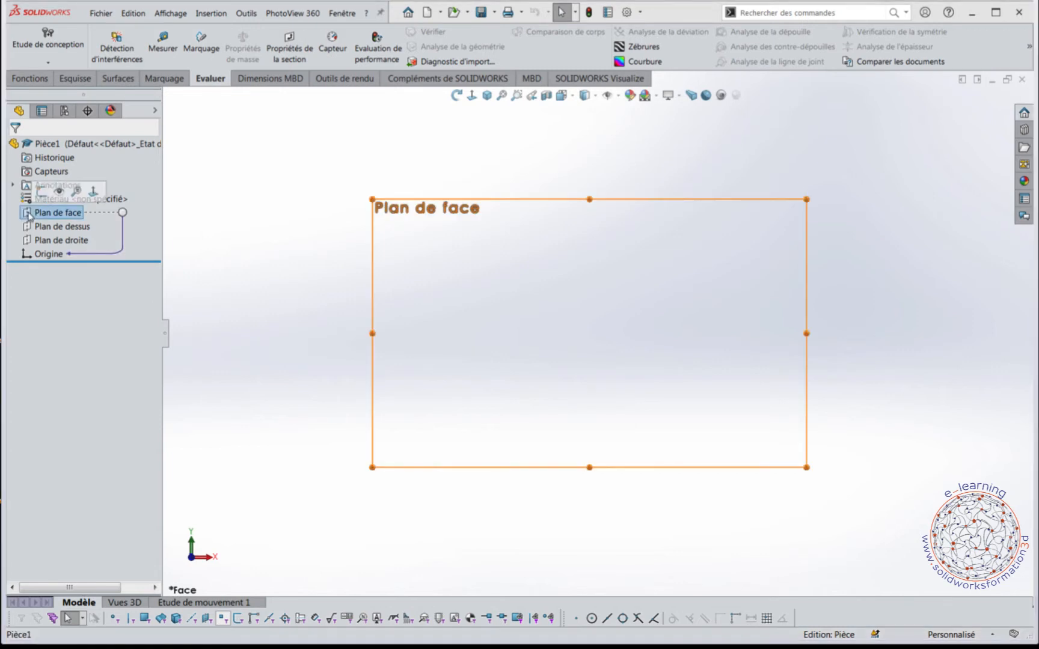
click(49, 196)
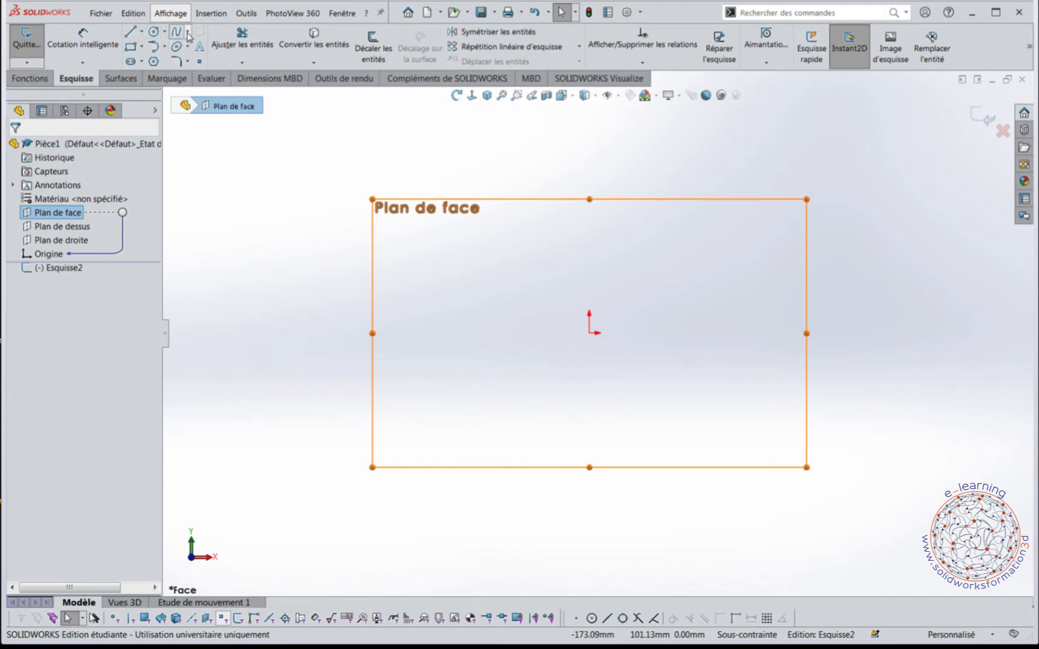
click(189, 34)
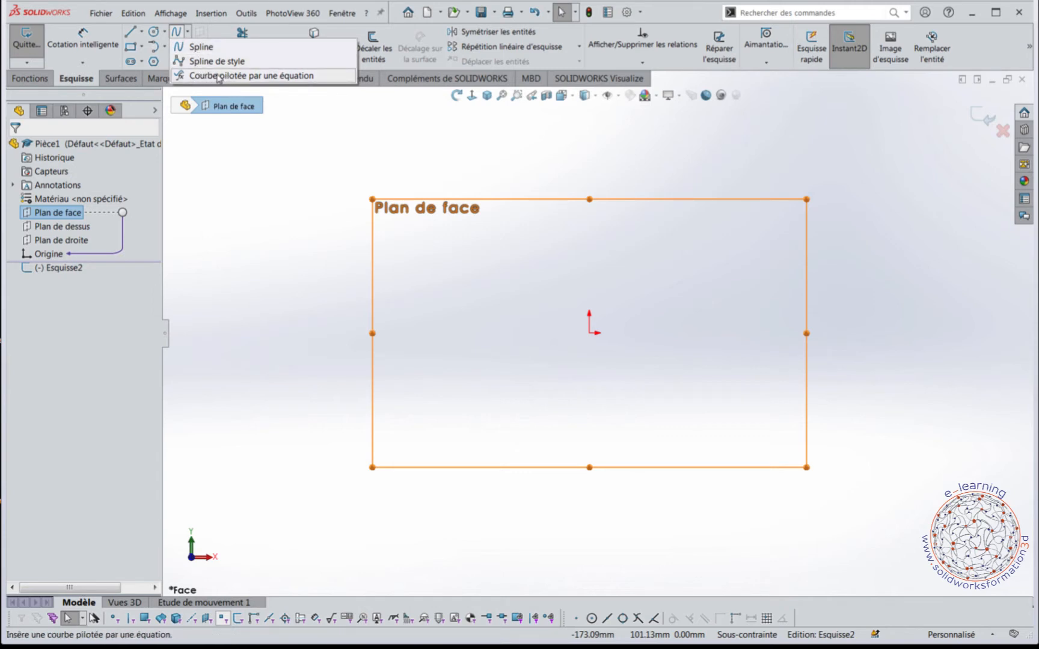
click(199, 48)
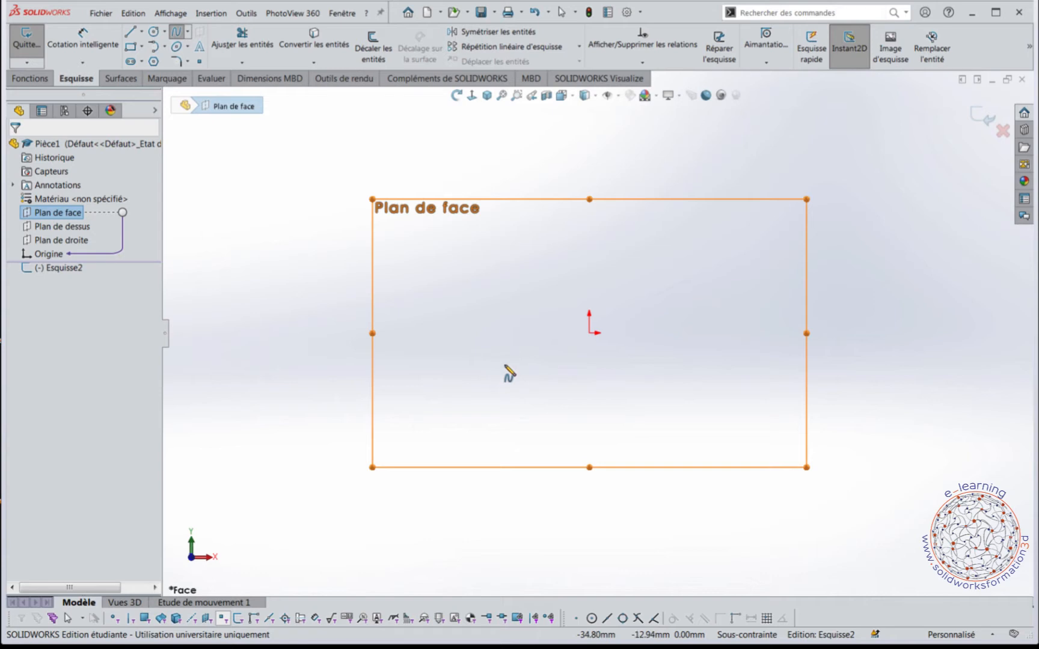
click(589, 333)
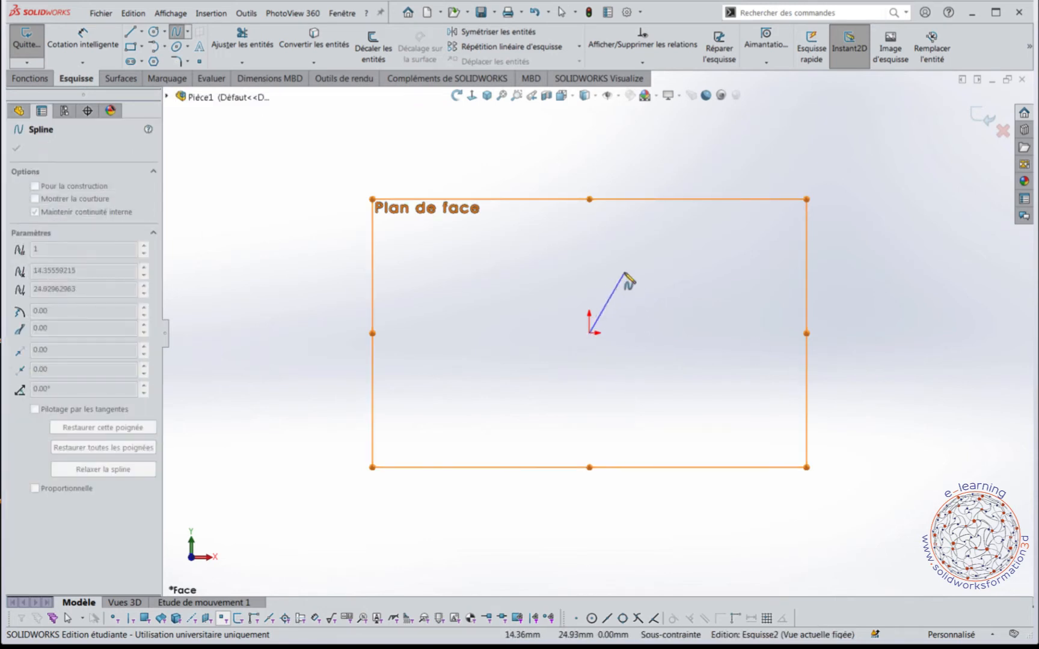
click(676, 235)
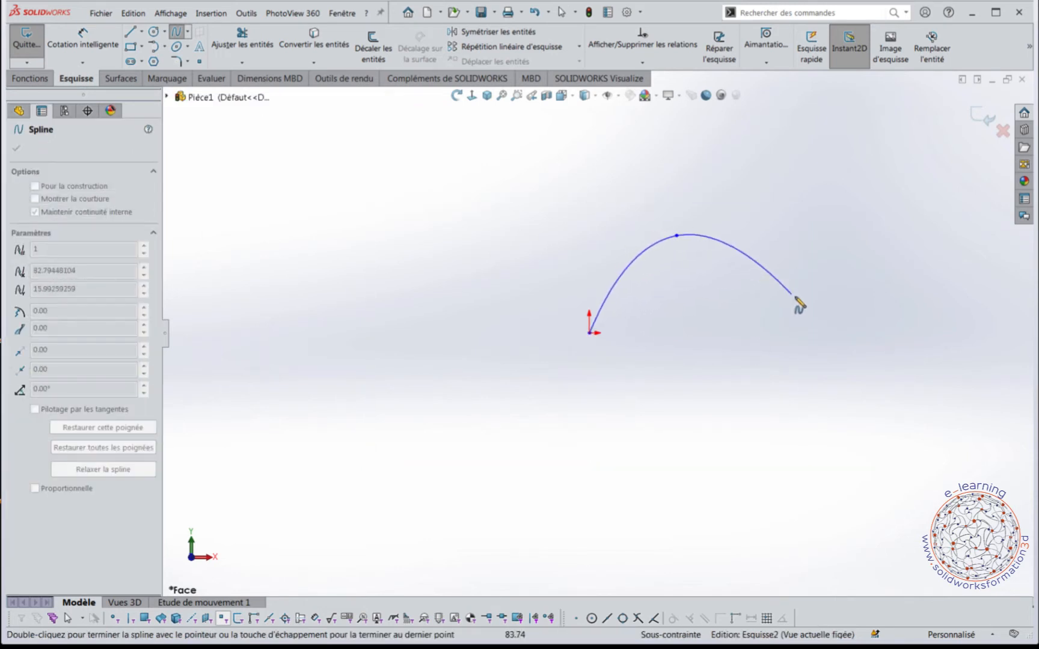
click(804, 314)
click(915, 297)
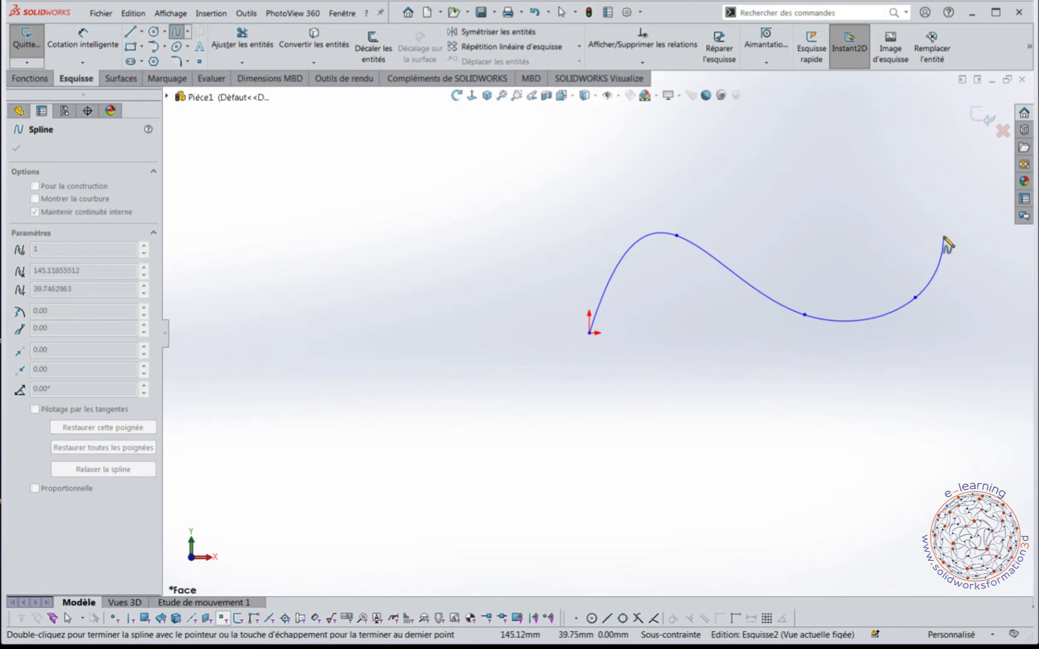
key(Escape)
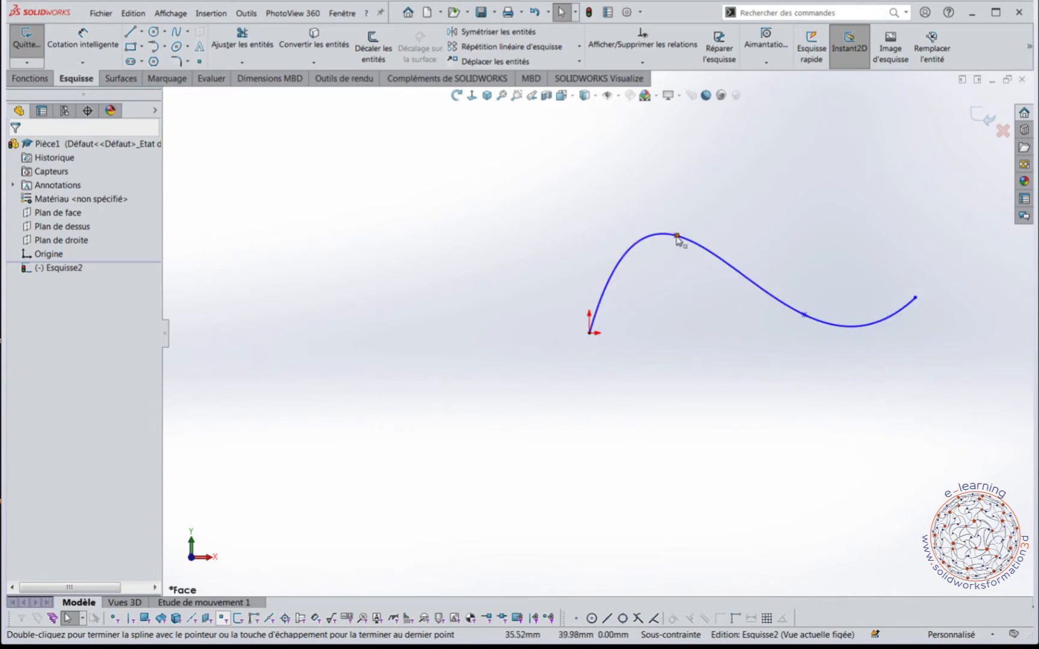
Lower the spline's second point to about X 39, Y 29 mm and shift its free end point slightly down and outward
drag(677, 237, 685, 260)
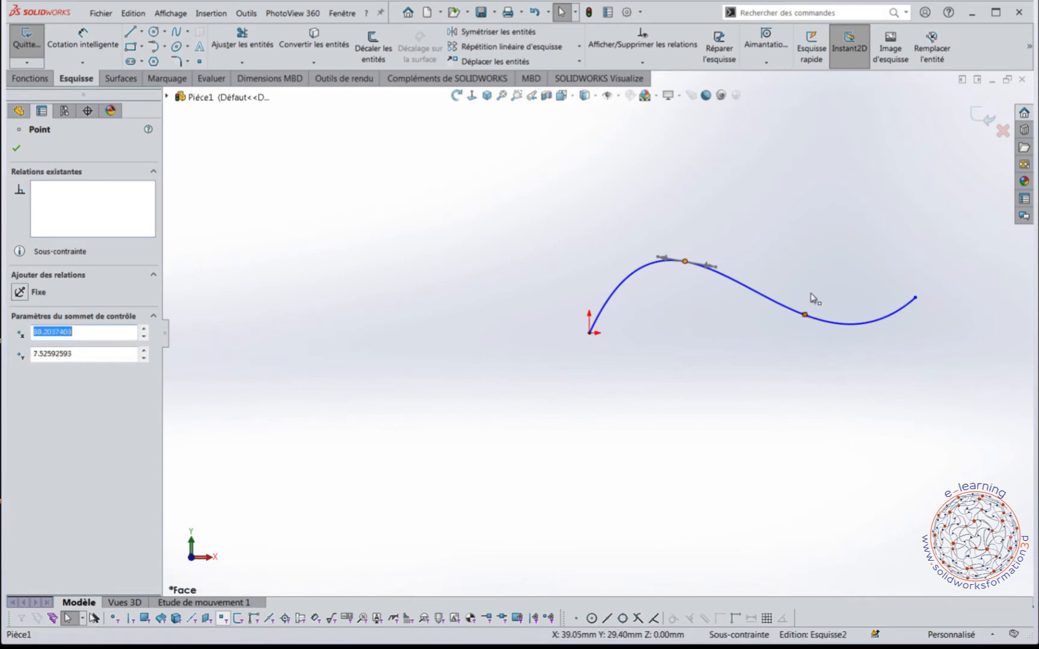
click(807, 314)
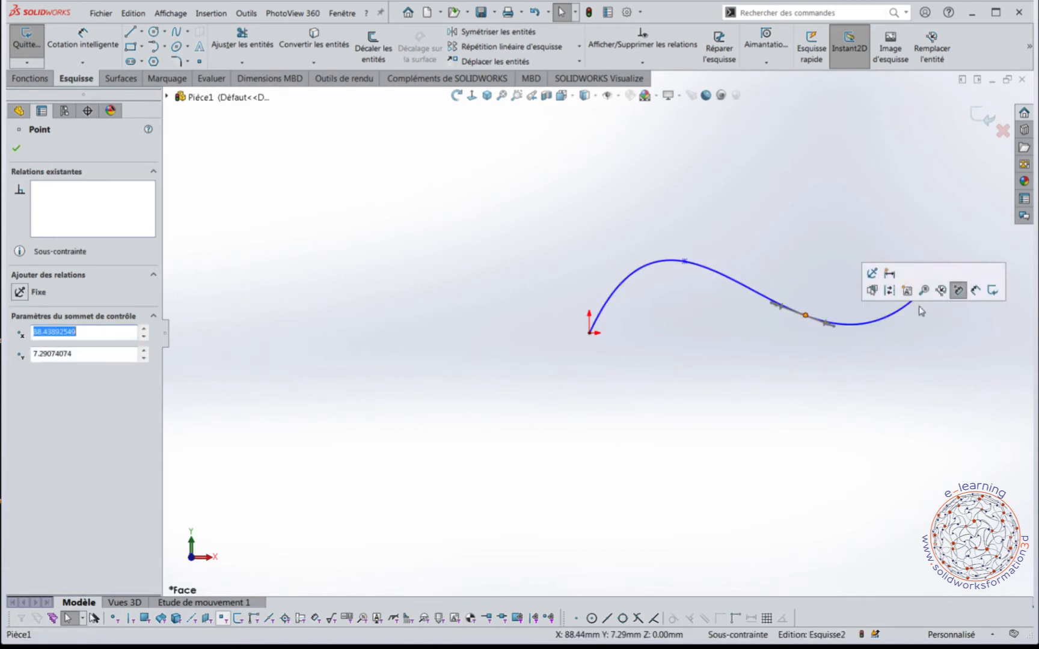
key(Escape)
mouse_move(915, 299)
mouse_down()
mouse_move(922, 319)
mouse_move(923, 310)
mouse_up()
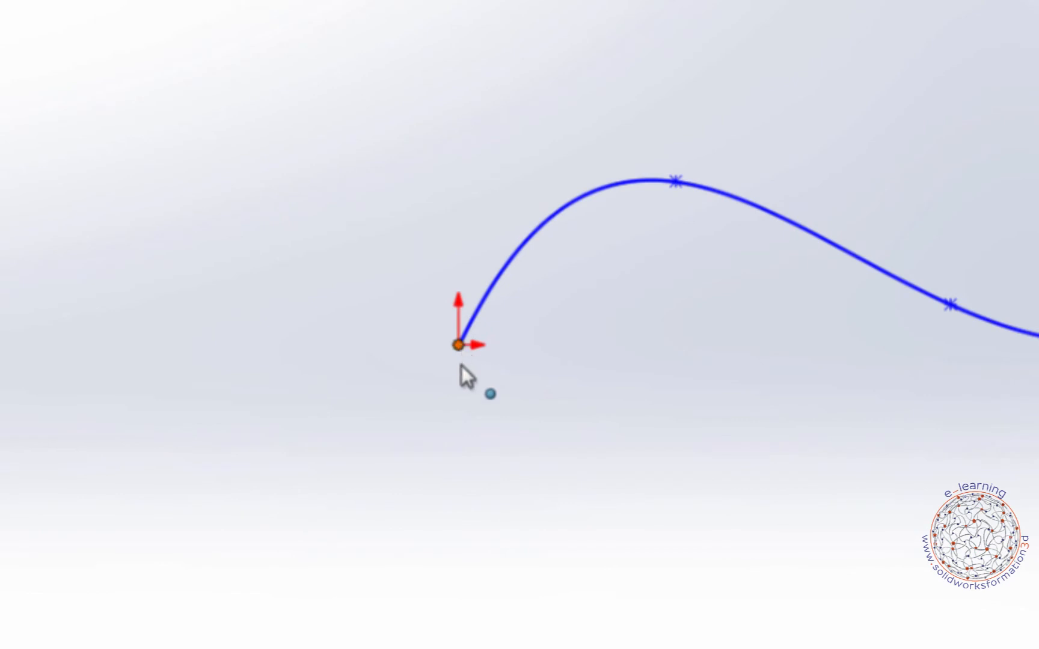
Delete the coincident relation on the spline's start point, and reattach that point to the origin
drag(458, 345, 455, 354)
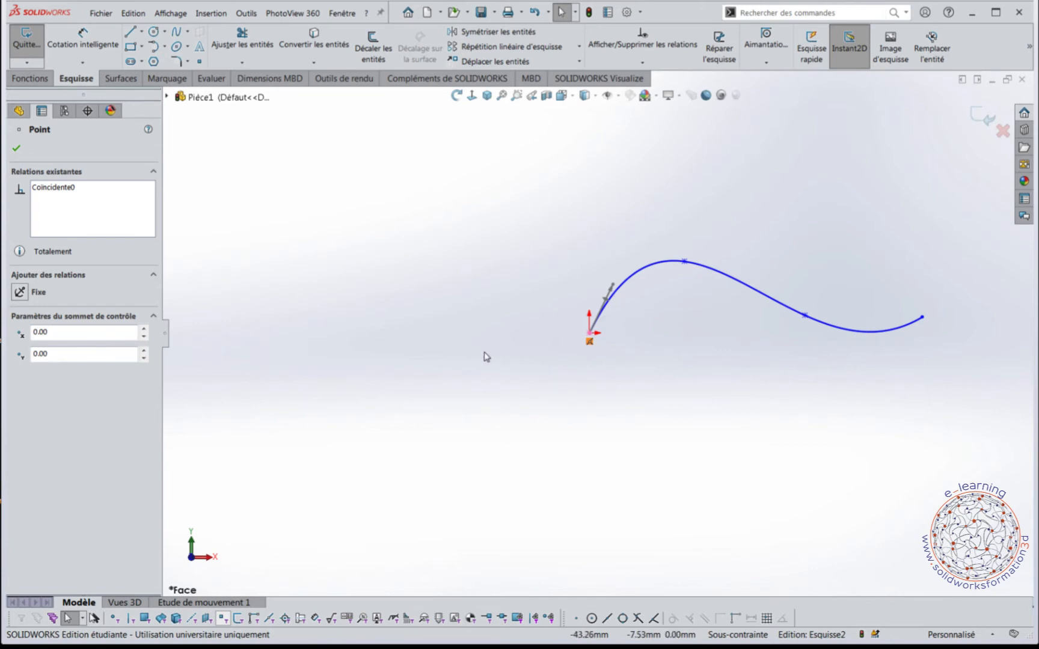
key(Delete)
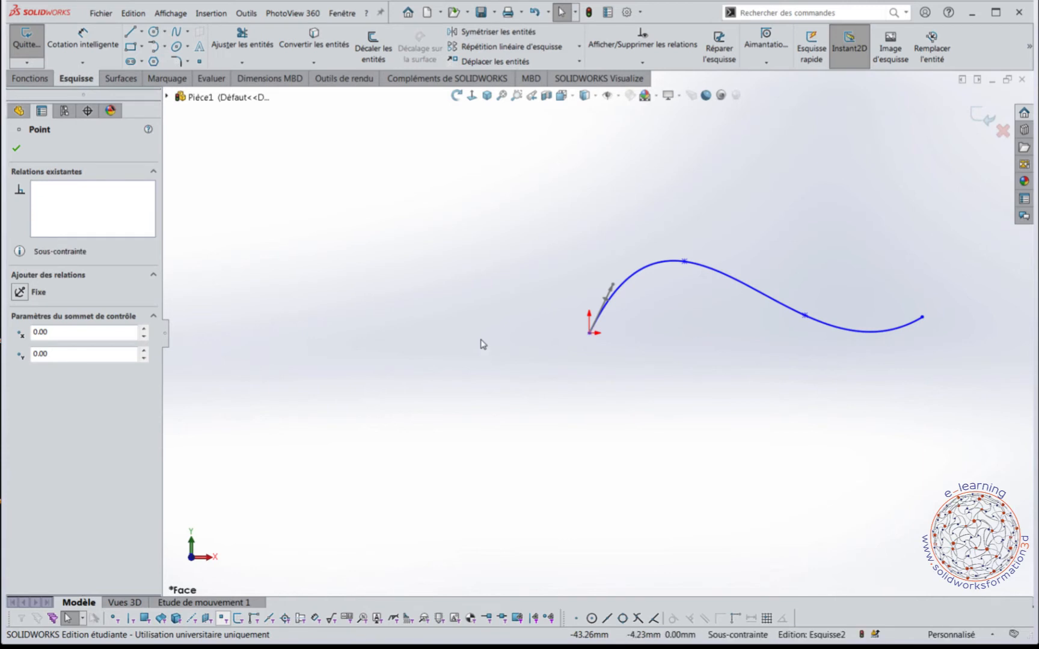
right_click(47, 194)
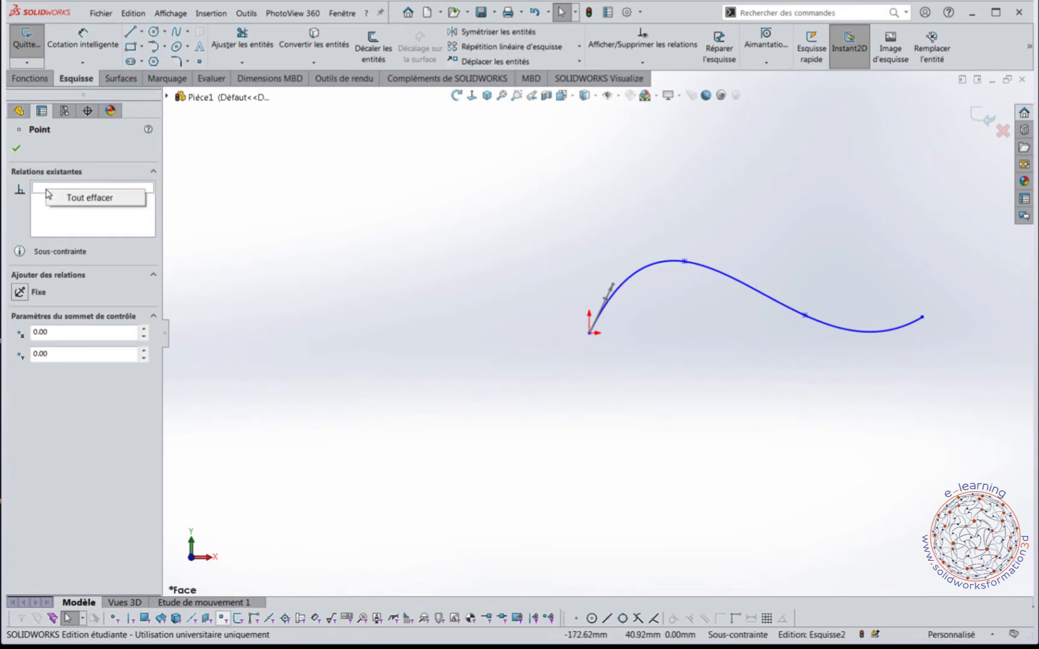
click(68, 222)
mouse_move(590, 332)
mouse_down()
mouse_move(608, 268)
mouse_move(656, 280)
mouse_move(642, 290)
mouse_move(592, 283)
mouse_move(590, 335)
mouse_up()
click(677, 338)
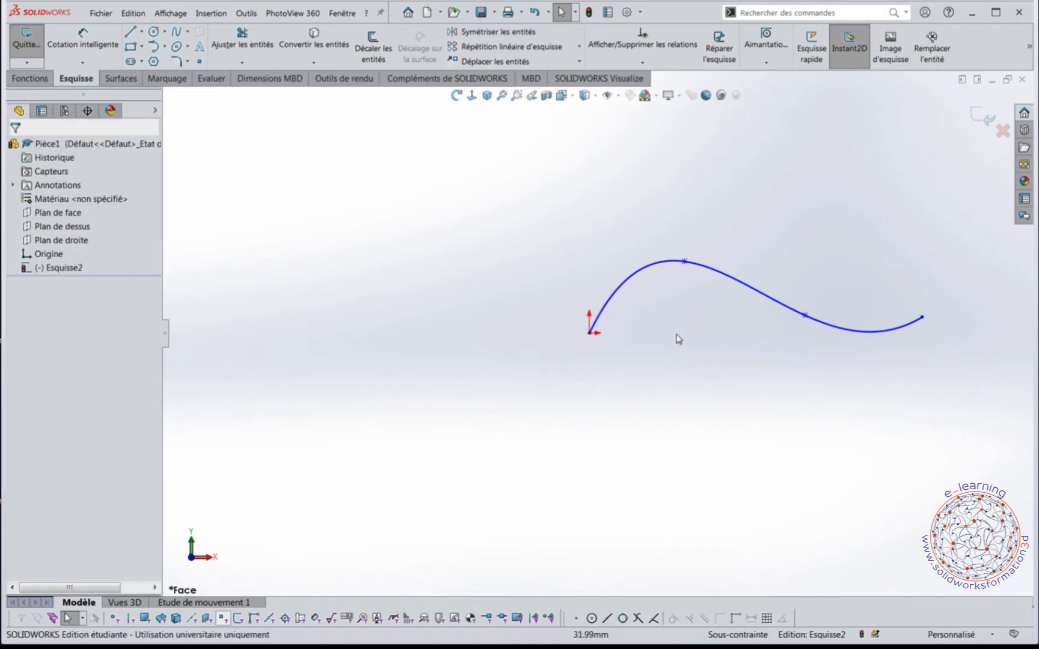
Inspect the properties and tangency handles of the spline's second point and of the whole spline
click(662, 266)
click(660, 323)
click(685, 262)
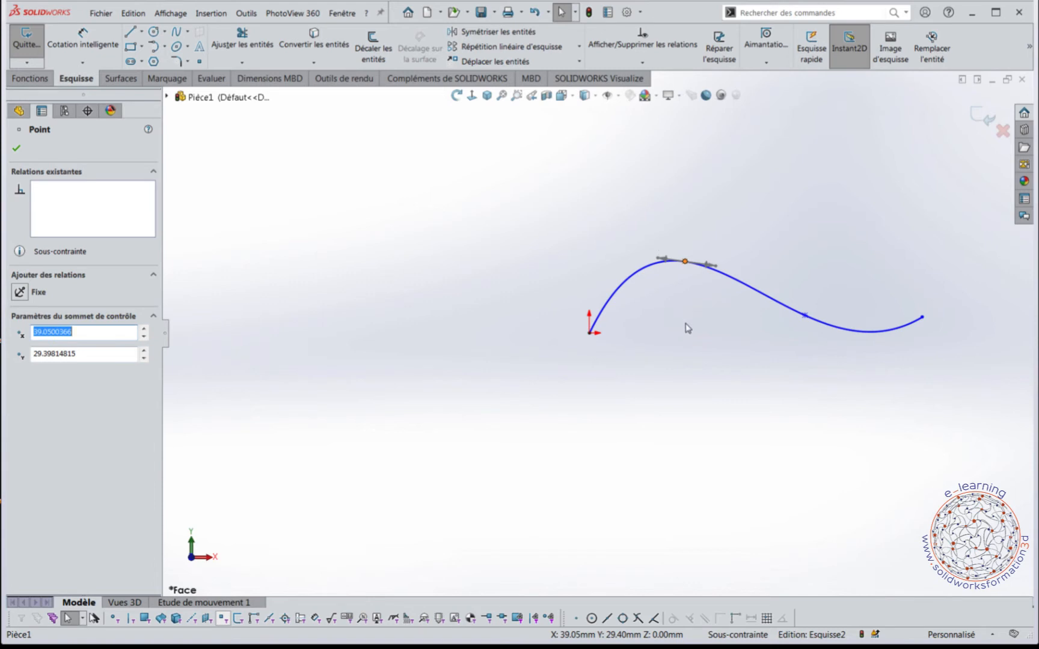
click(631, 283)
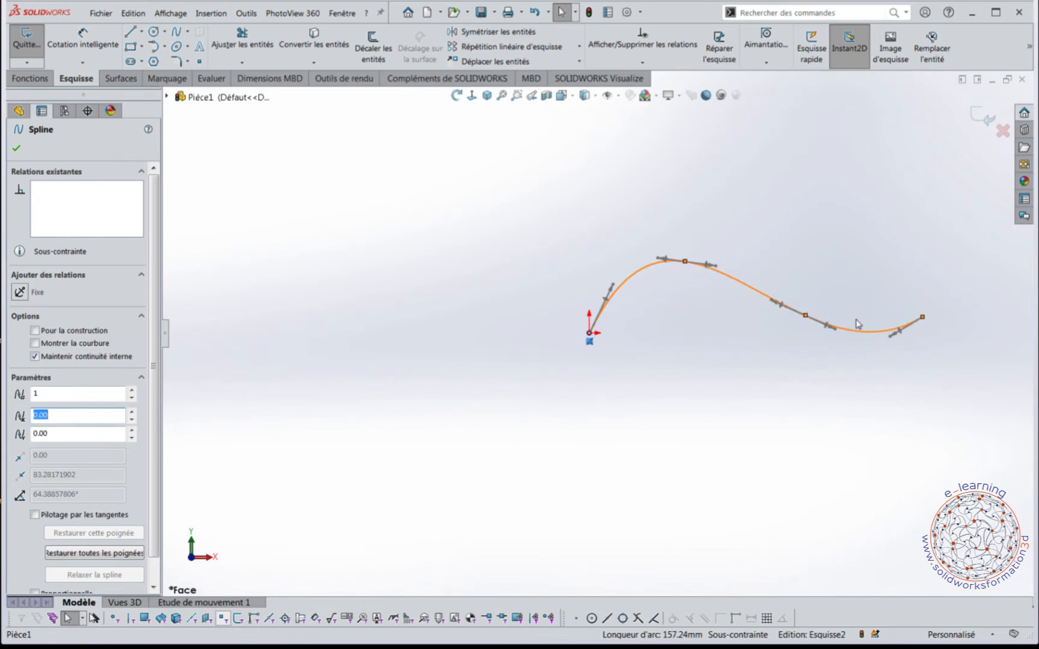
click(719, 215)
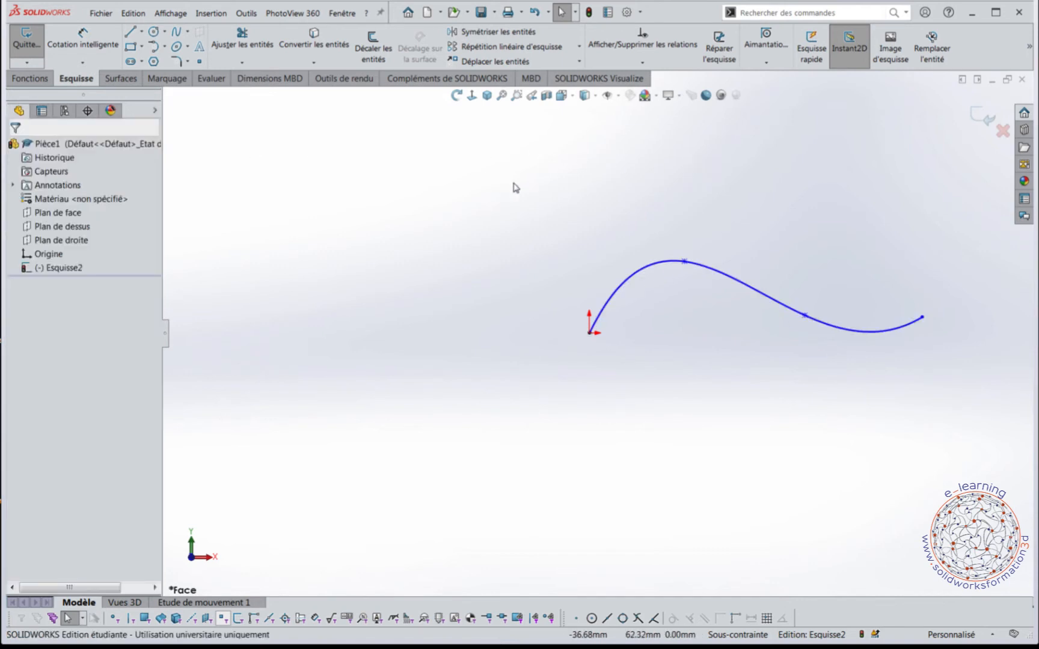
Draw a circle of about 21 mm radius above and to the left of the spline
right_drag(340, 231, 392, 238)
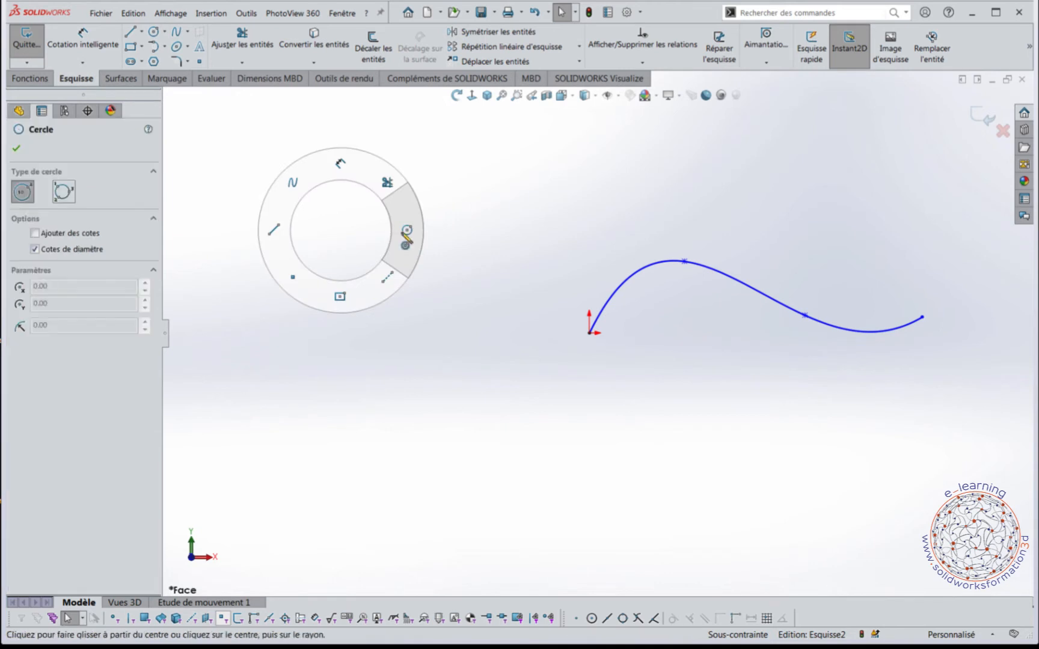
drag(434, 229, 485, 231)
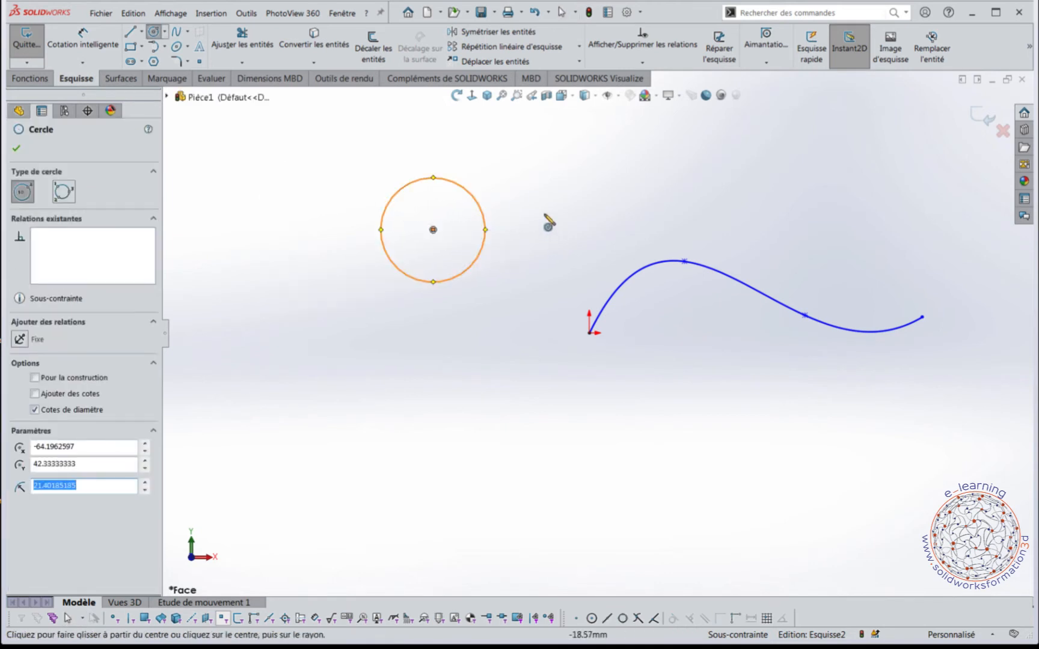
key(Escape)
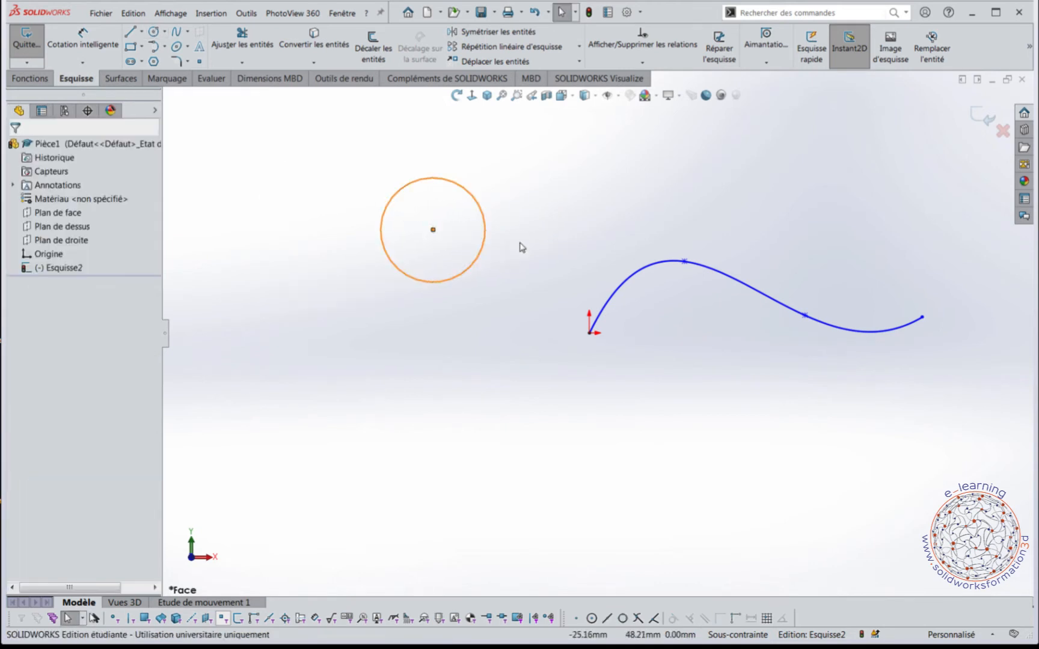
Make the circle tangent to the spline and reposition its center so it touches the curve from above, before the crest
ctrl+click(632, 278)
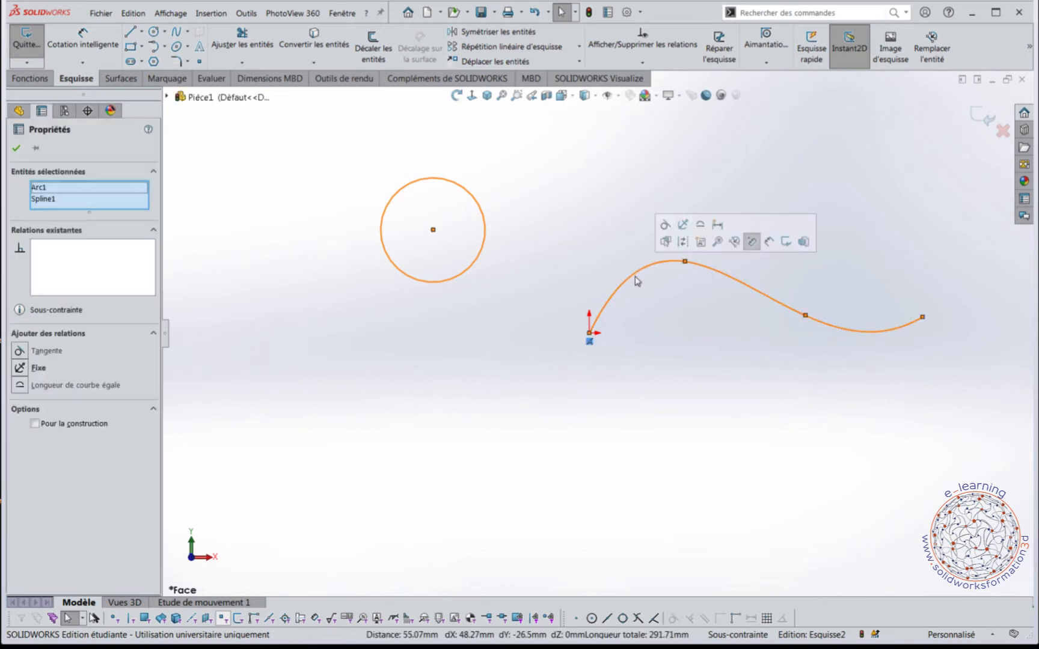
click(665, 224)
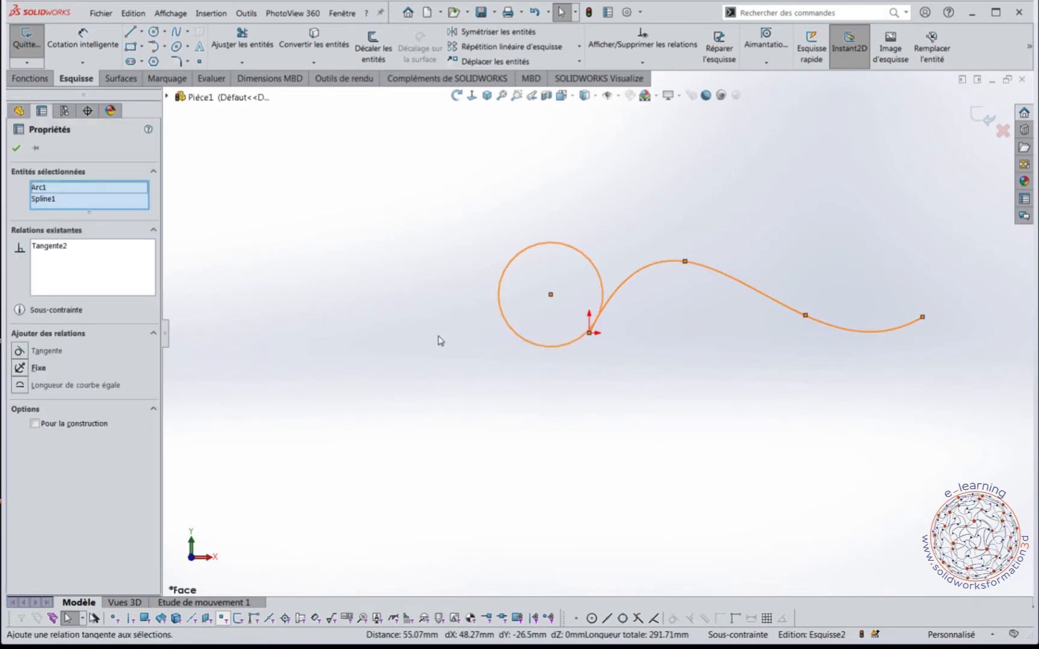
drag(550, 296, 612, 240)
click(452, 295)
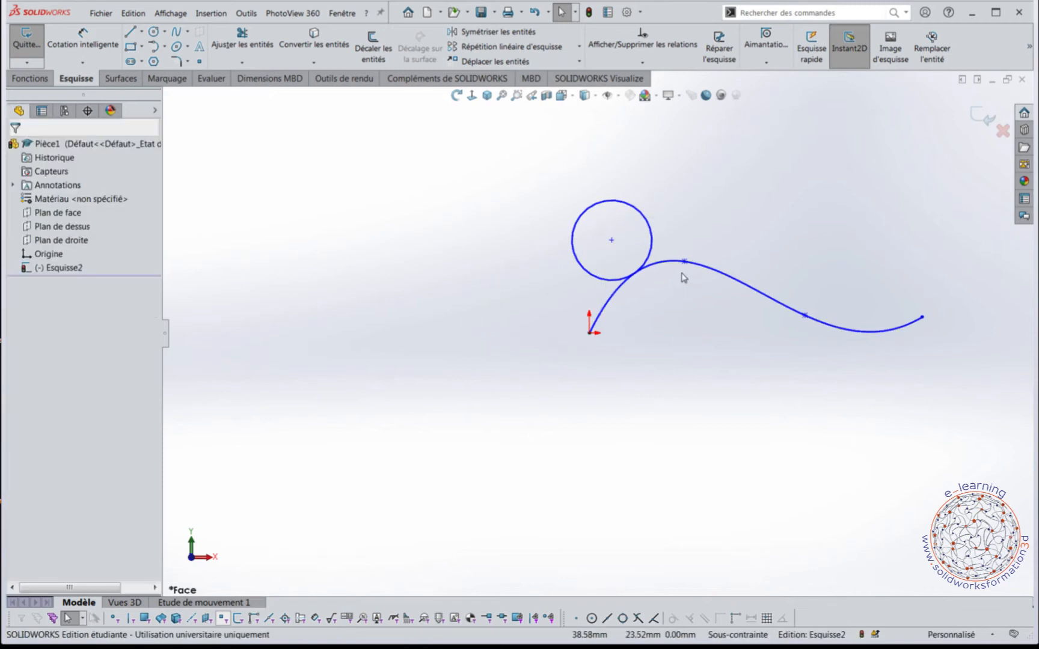
Delete the tangent relation between the spline and the circle, and move the circle away to the upper left of the curve
click(679, 269)
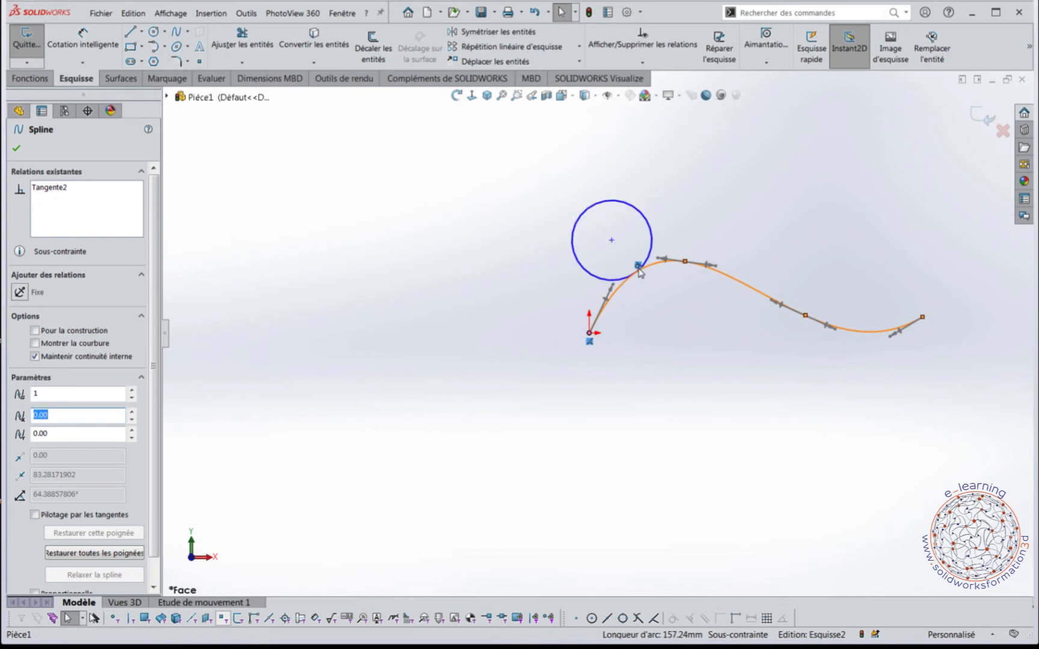
key(Escape)
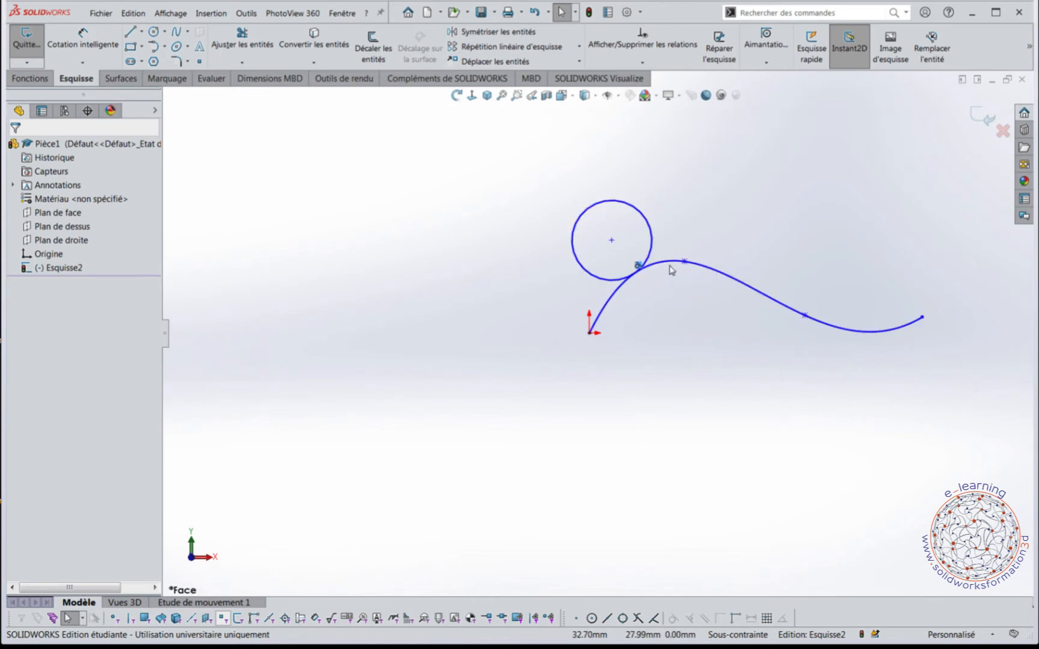
click(671, 266)
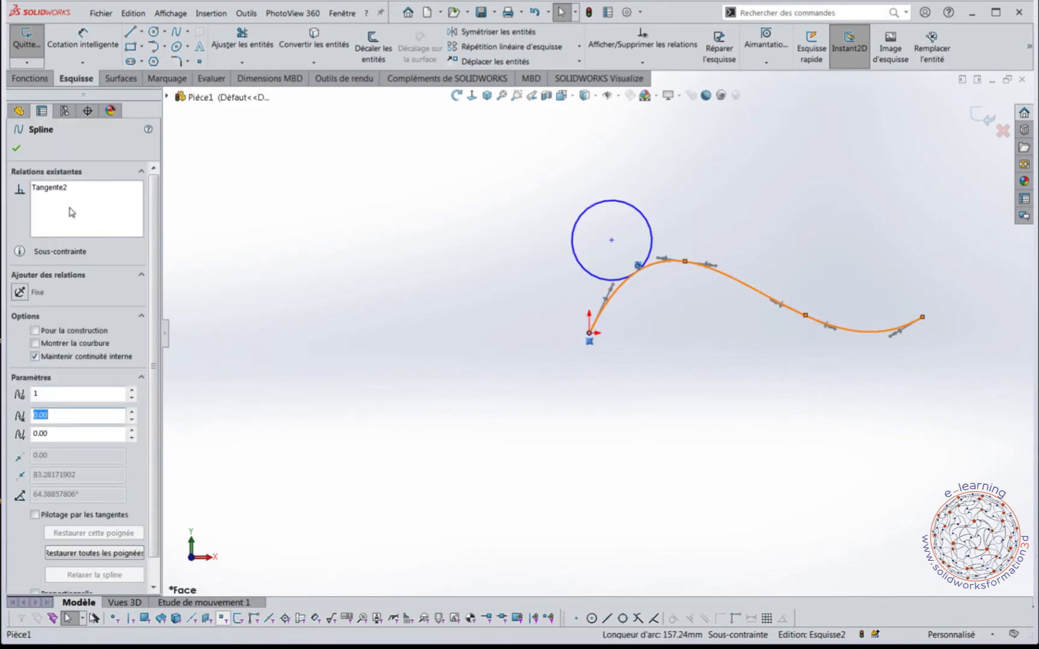
right_click(57, 189)
click(91, 207)
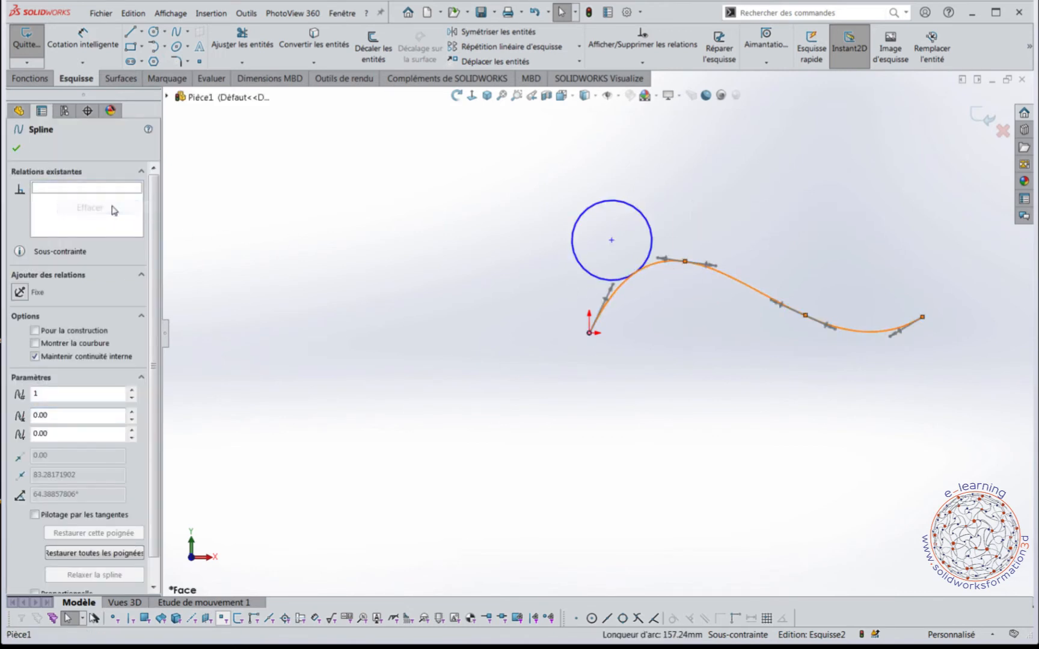
click(557, 231)
drag(612, 240, 485, 219)
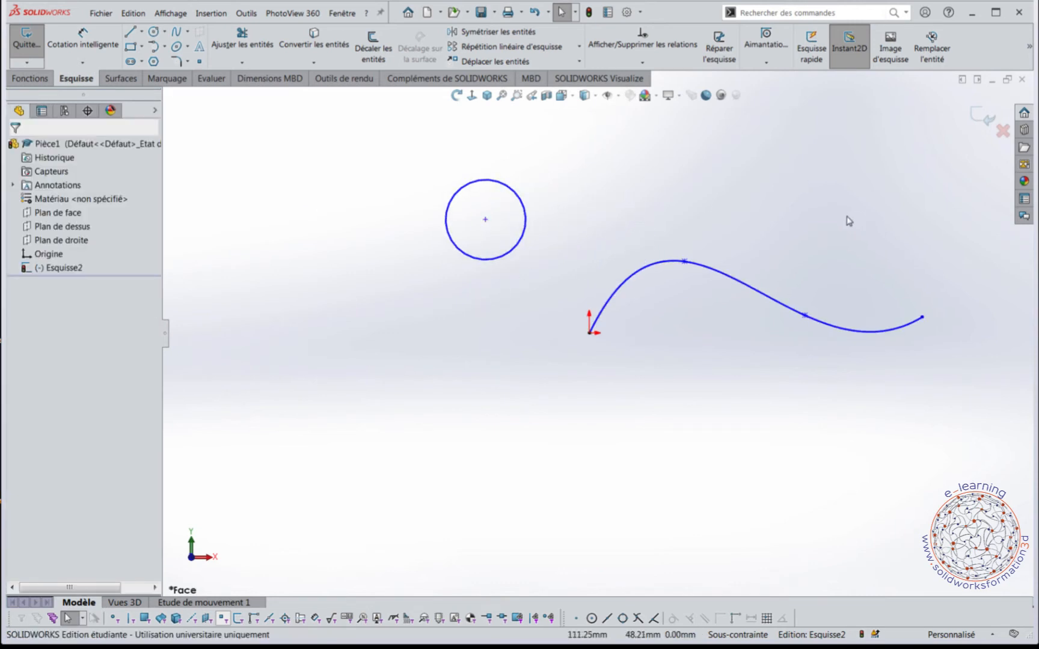
Make the circle's center coincident with the spline's second point
click(685, 262)
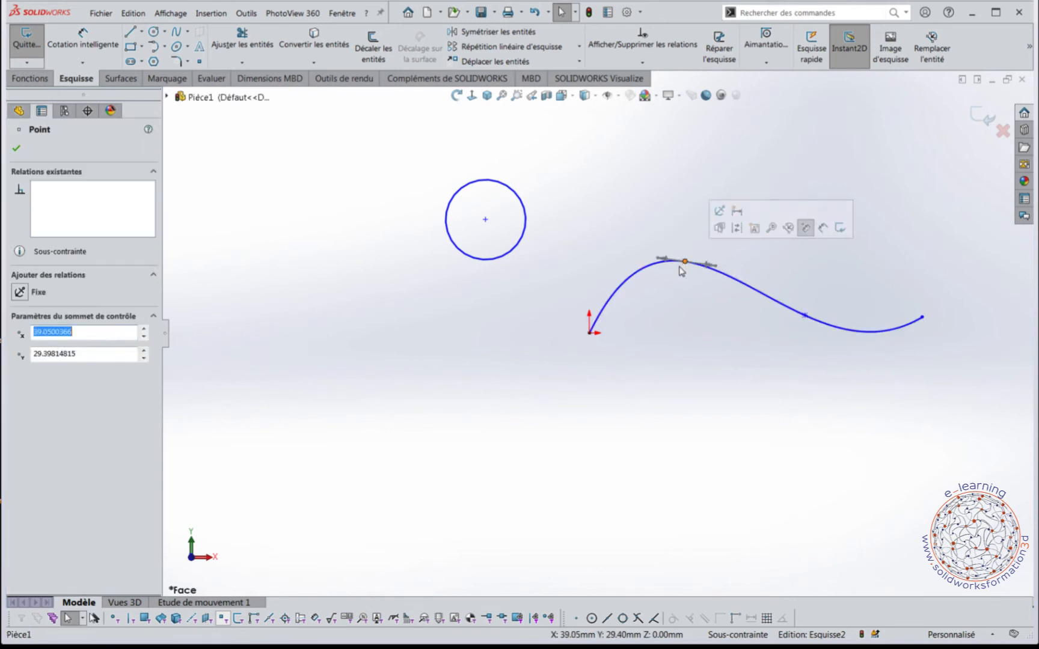
ctrl+click(486, 221)
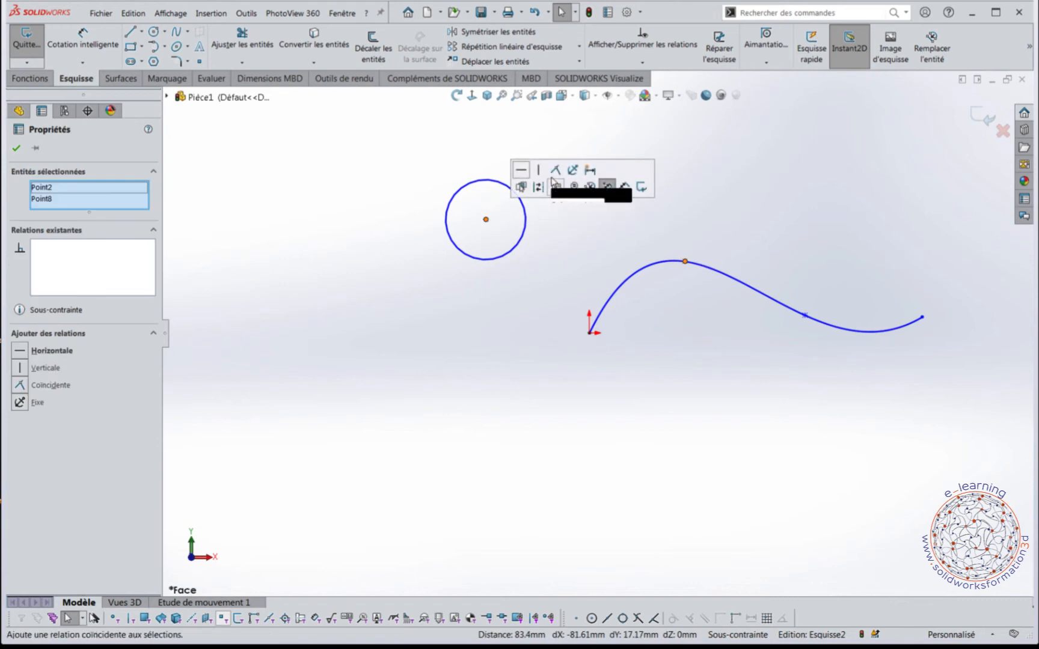
click(556, 172)
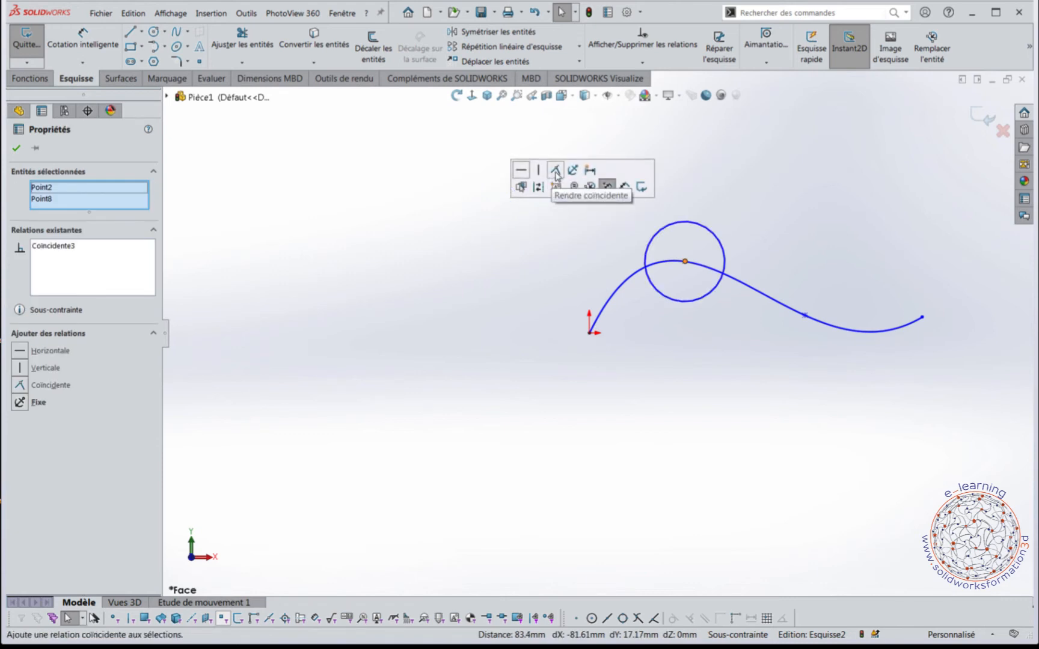
click(664, 334)
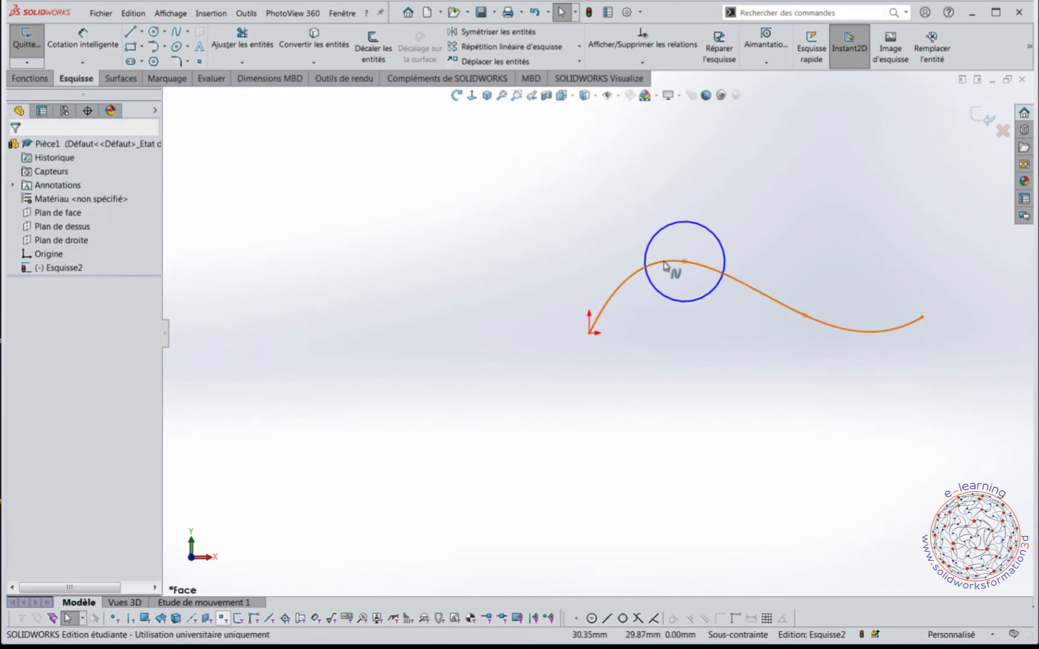
Delete the coincident relation between the spline's second point and the circle's center
click(668, 265)
click(685, 263)
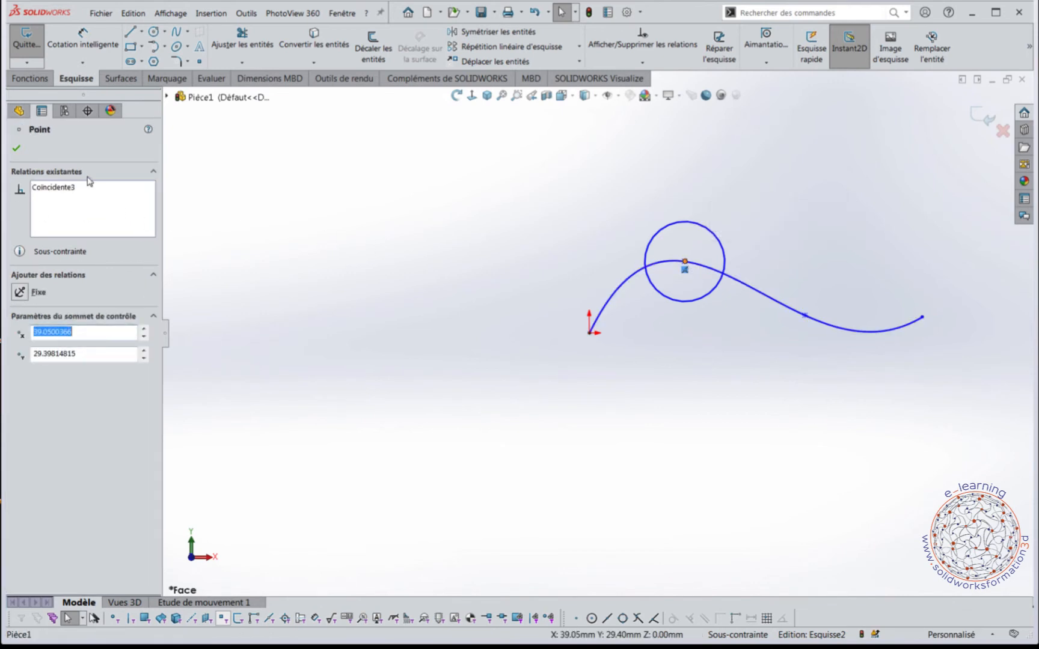
right_click(72, 188)
click(109, 214)
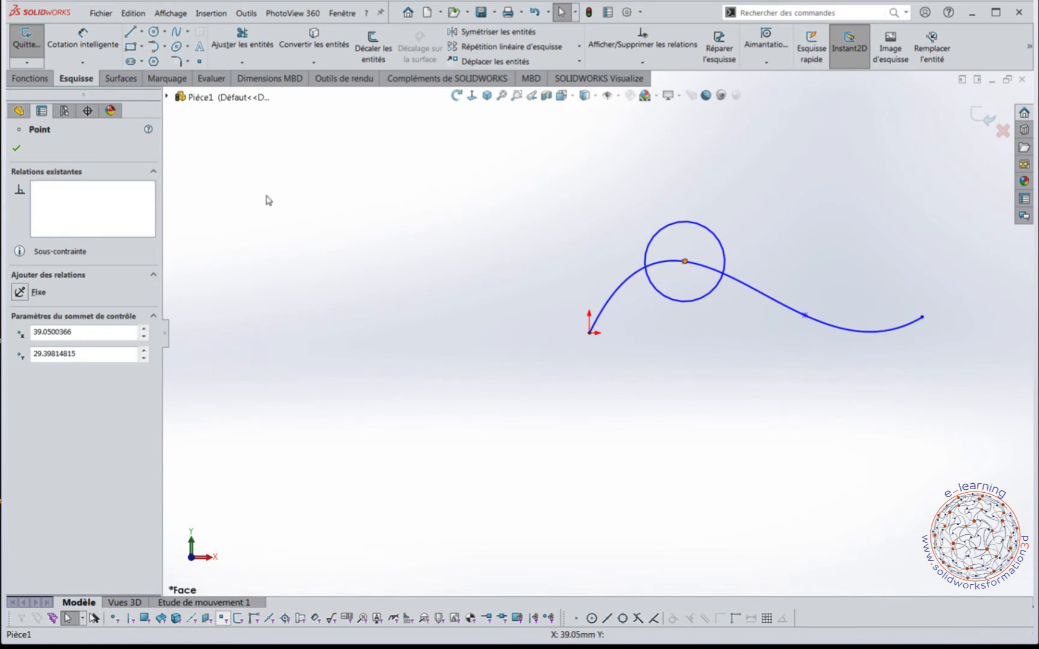
Move the circle off the spline to the empty area up and to the left of the curve
click(268, 200)
drag(685, 267, 530, 209)
click(662, 224)
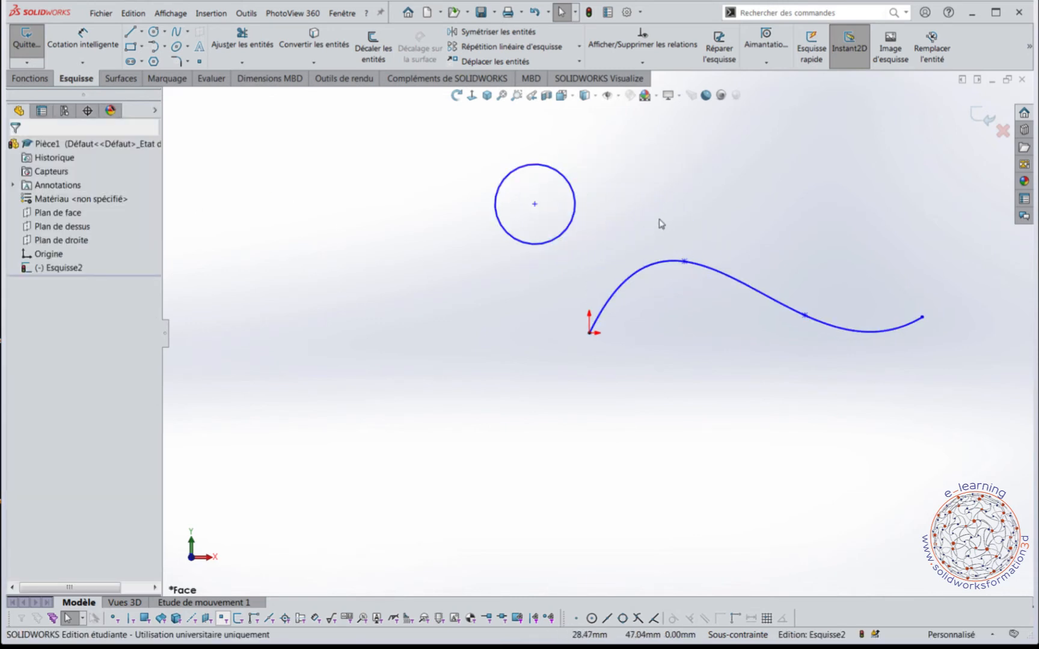
Add a Fix relation to the spline and try to move its third, second and end points
click(641, 276)
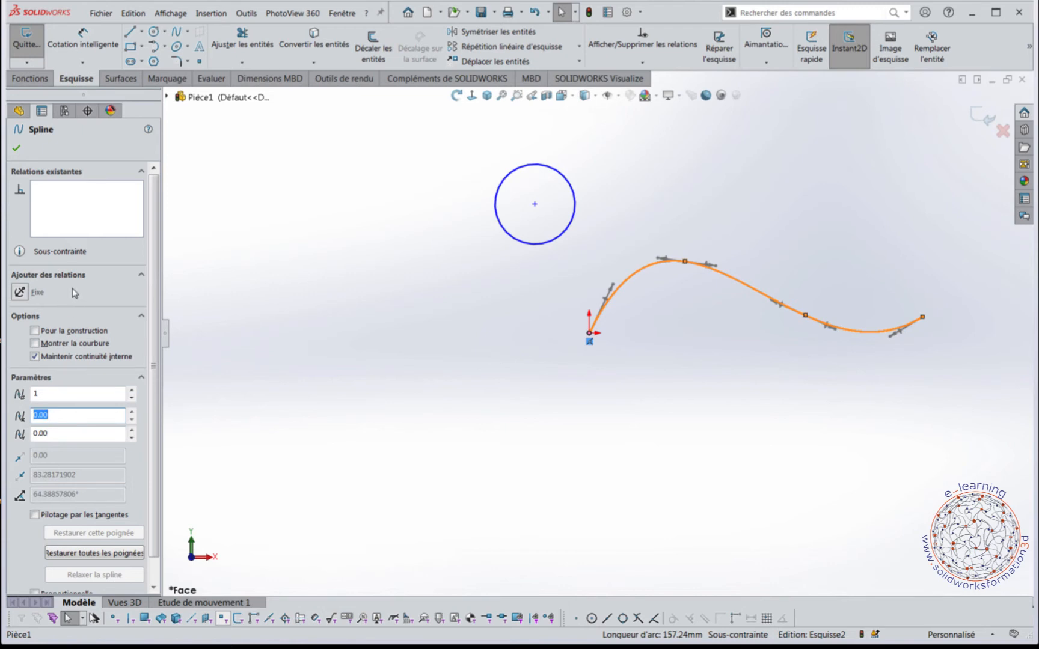
click(20, 293)
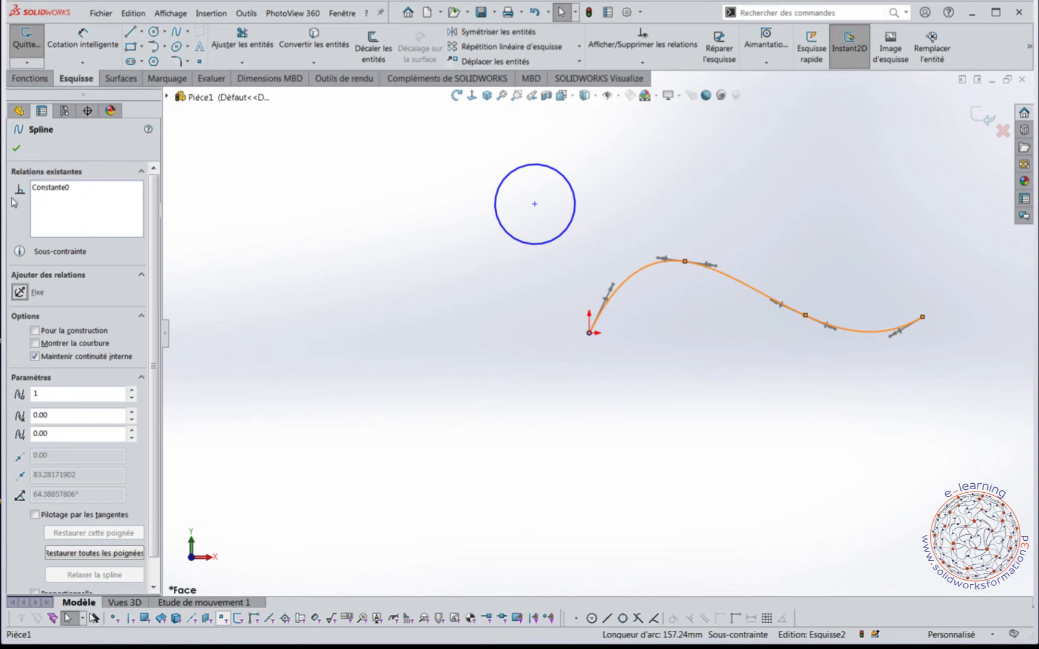
click(250, 228)
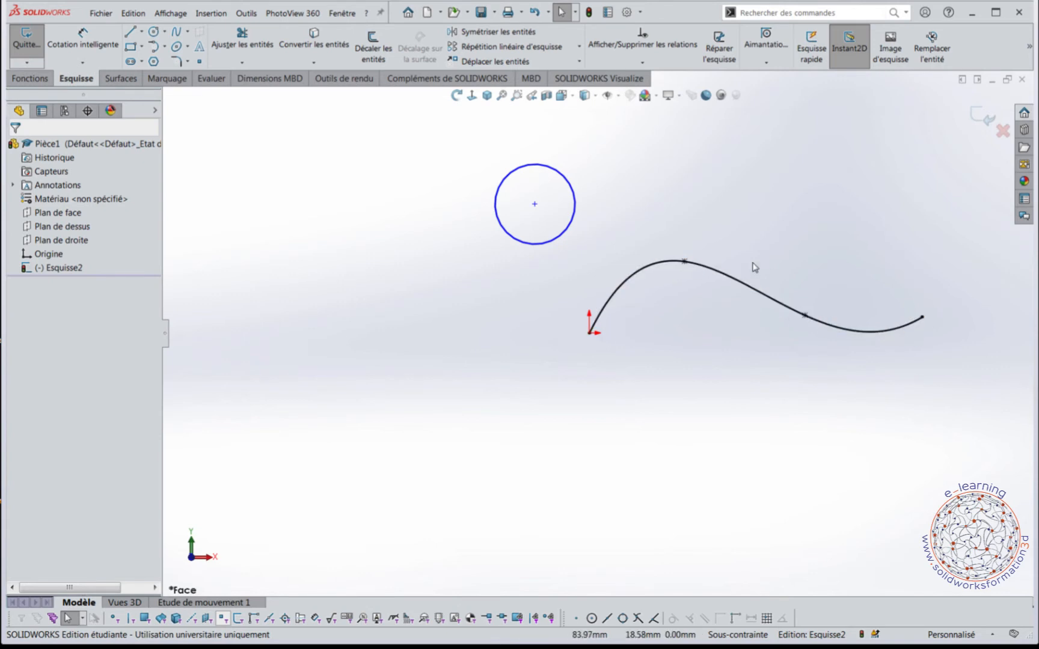
click(805, 315)
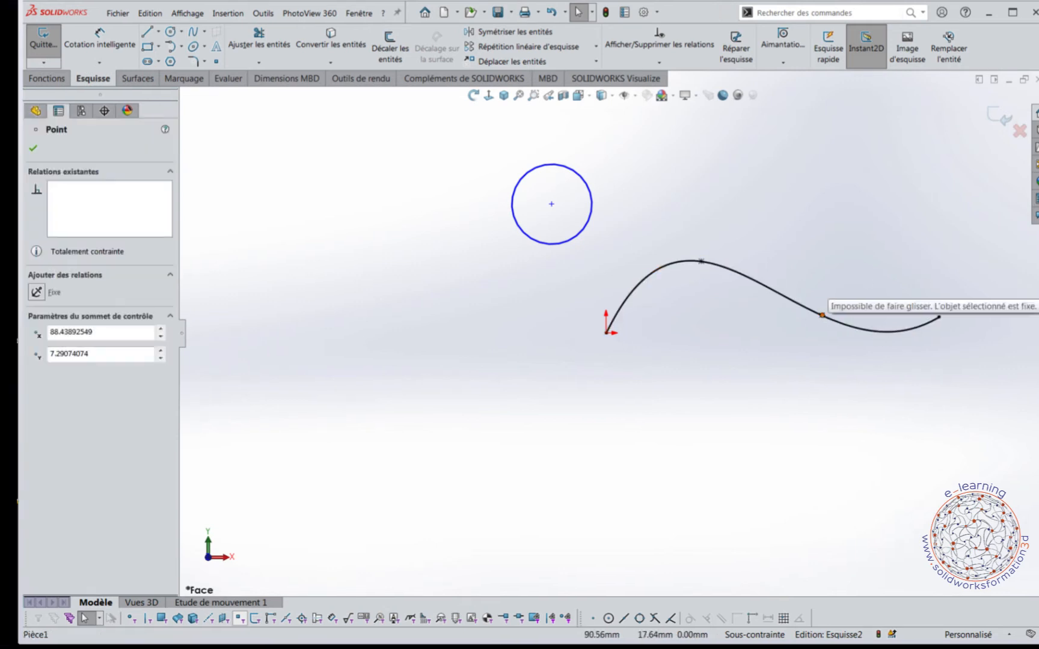
click(702, 261)
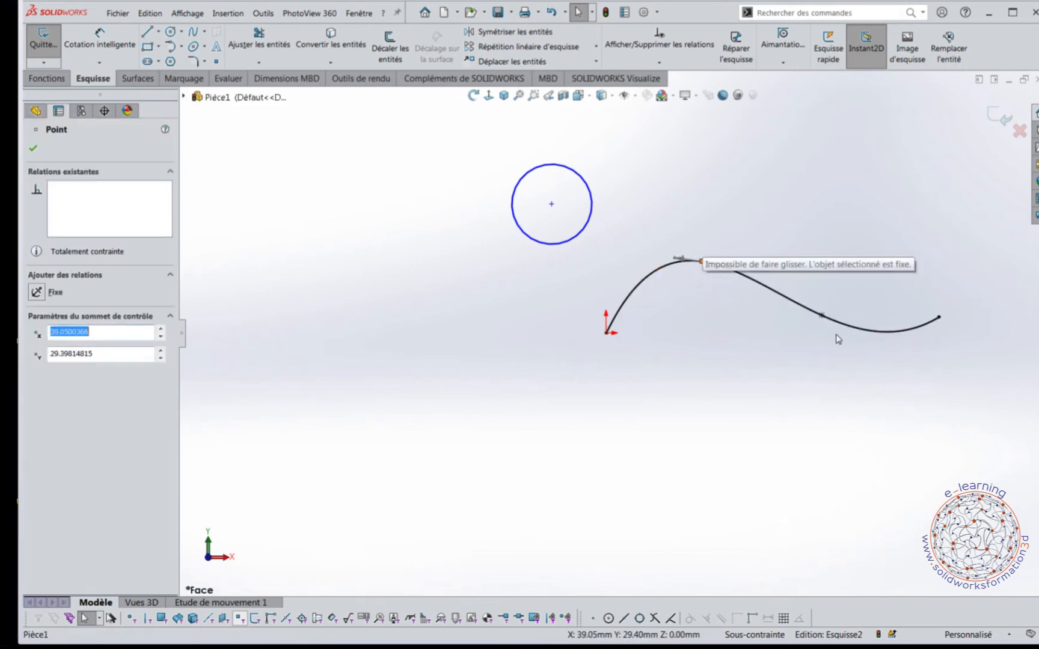
click(941, 320)
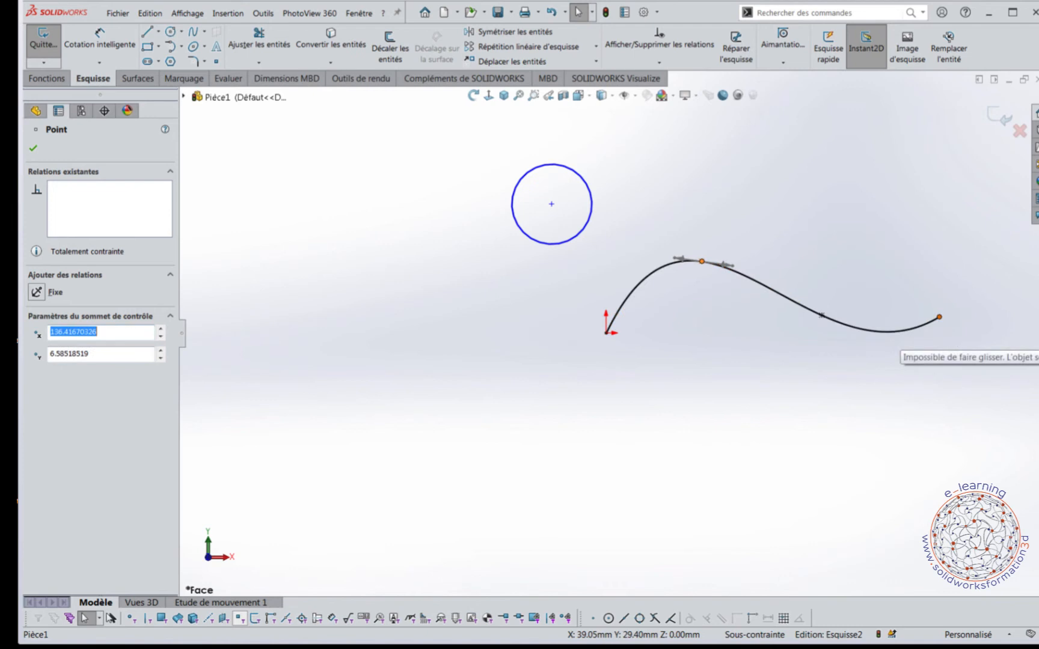
Delete the Fix relation from the spline
click(658, 282)
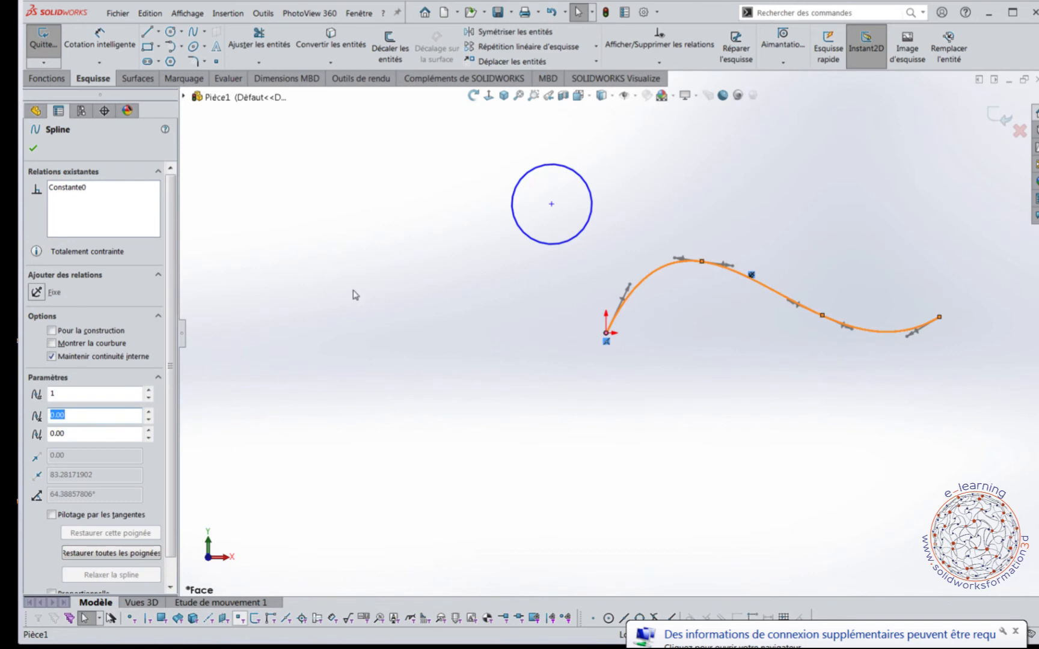
right_click(80, 188)
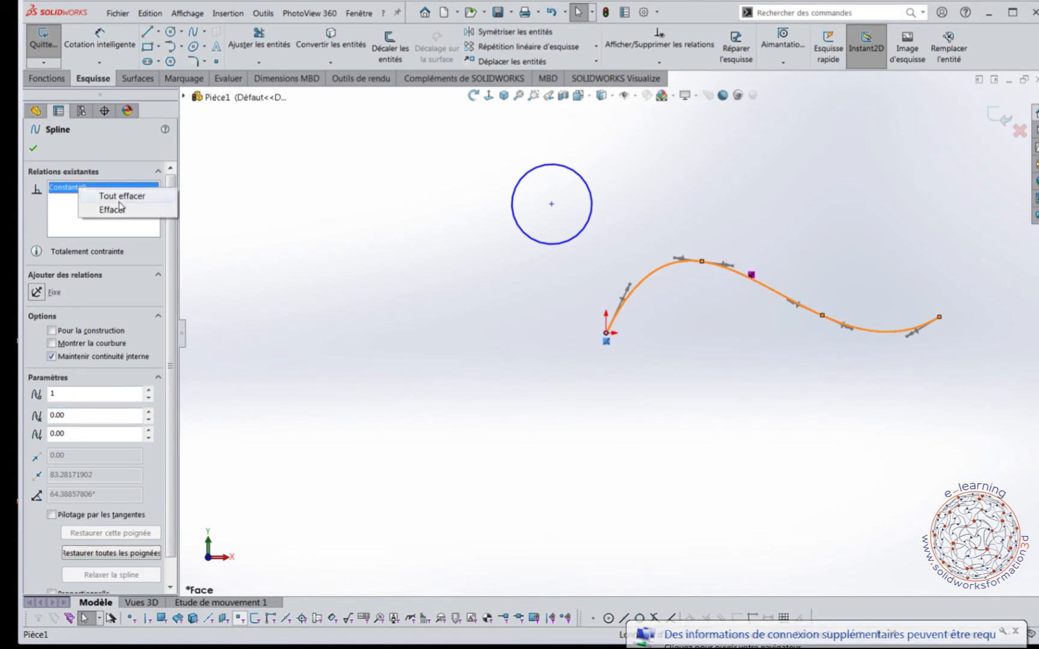
click(119, 211)
click(292, 255)
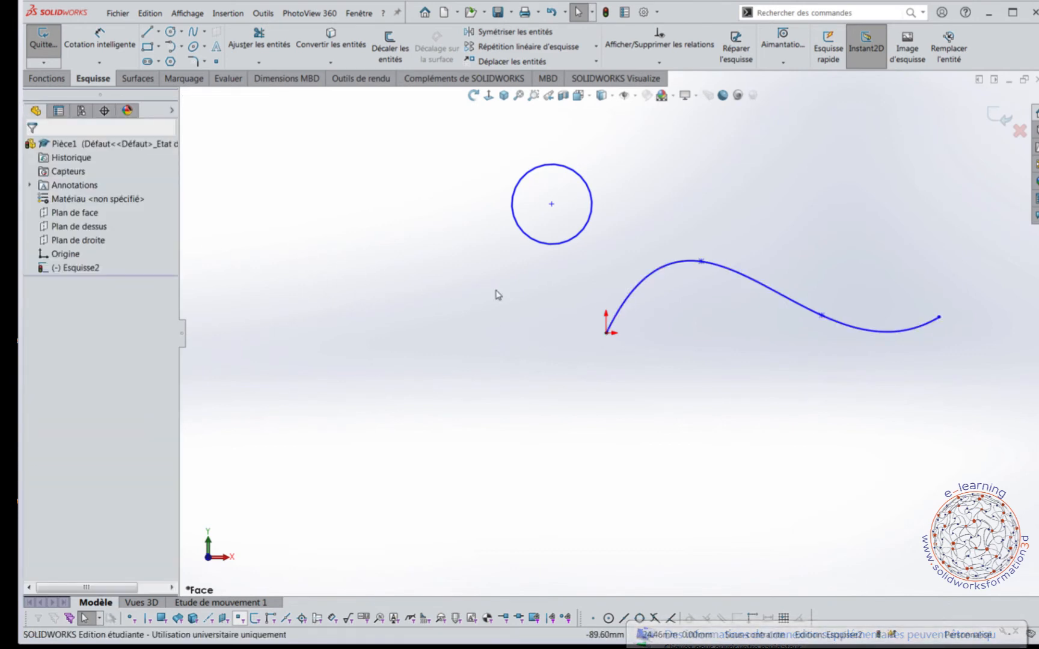
Fix the spline once more and try to move its second point
click(633, 289)
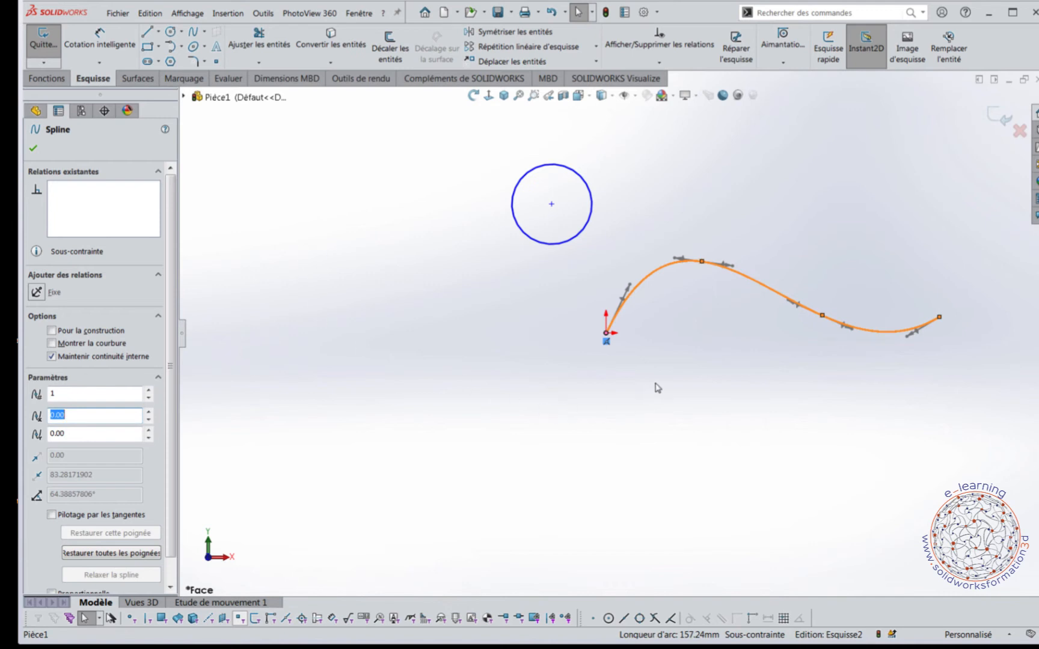
click(516, 424)
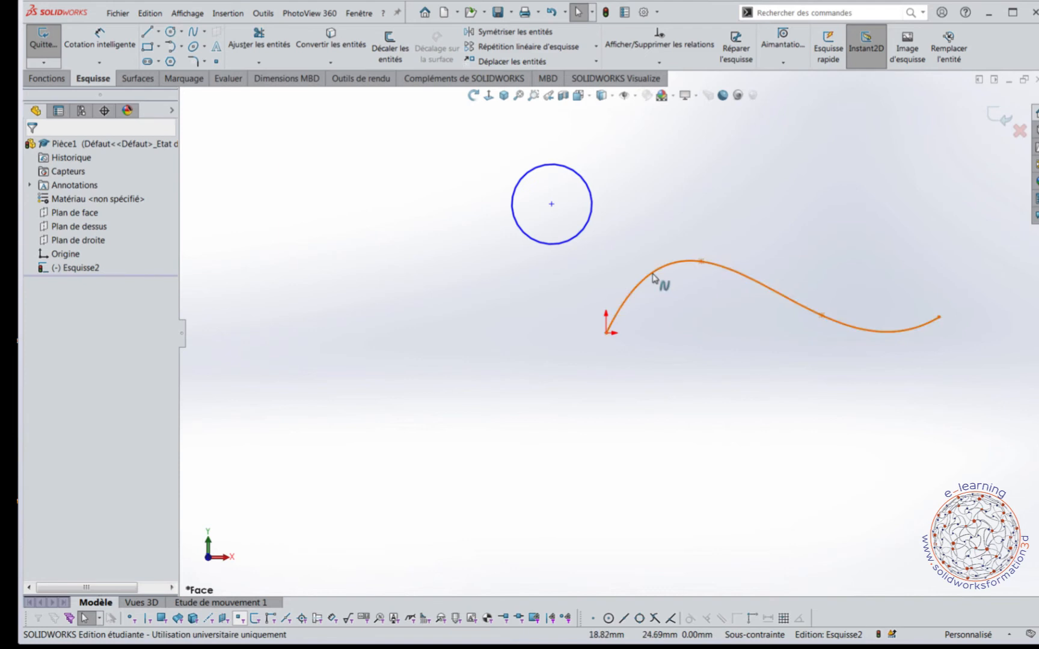
click(654, 276)
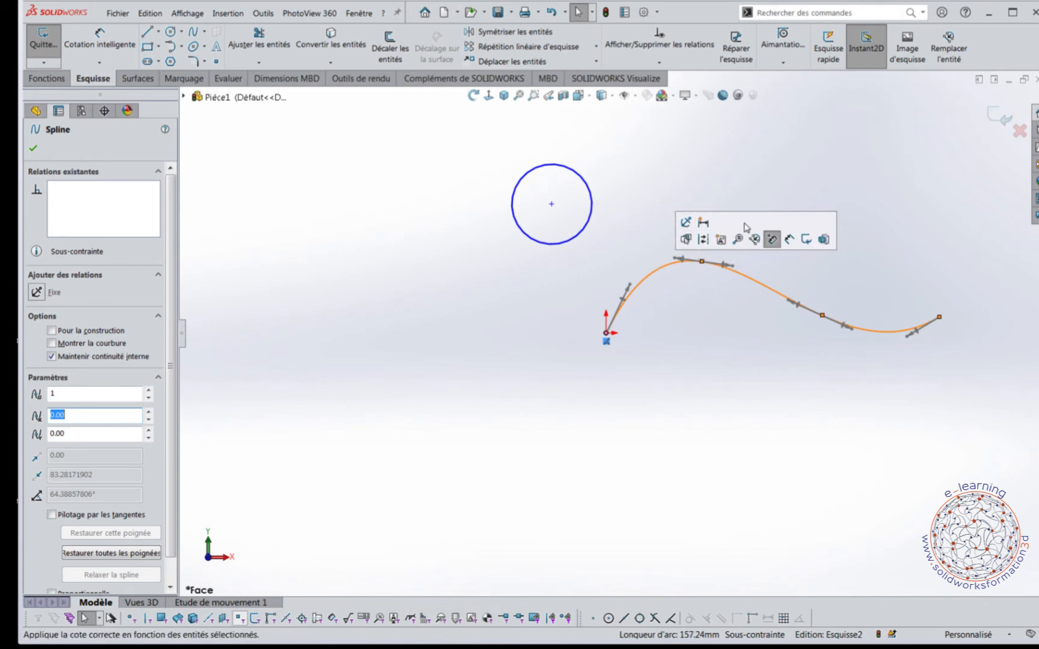
click(686, 223)
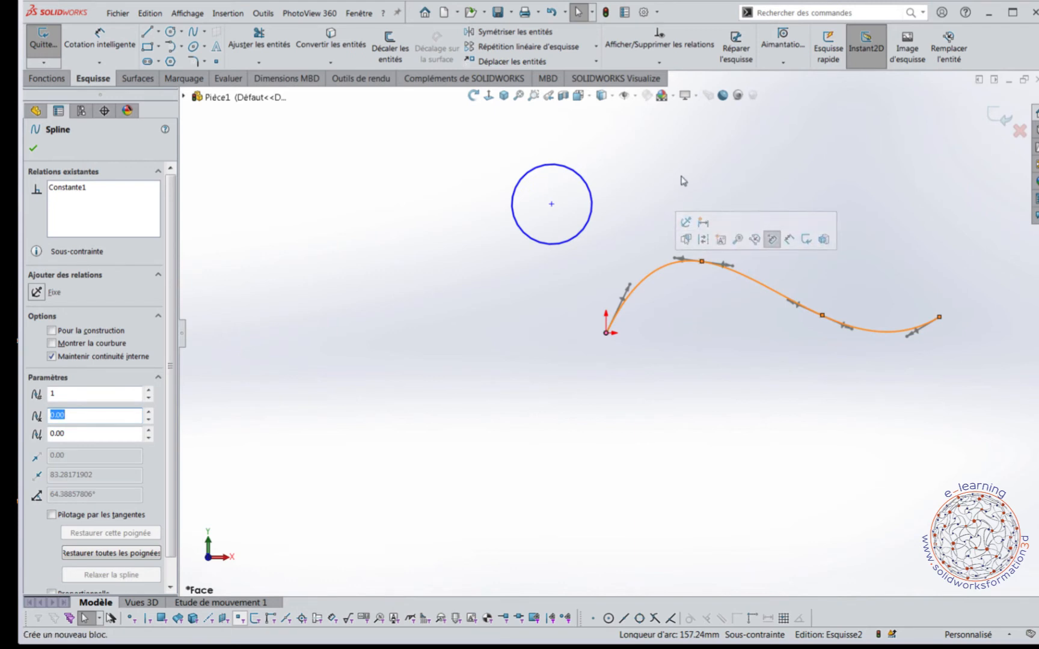
click(624, 263)
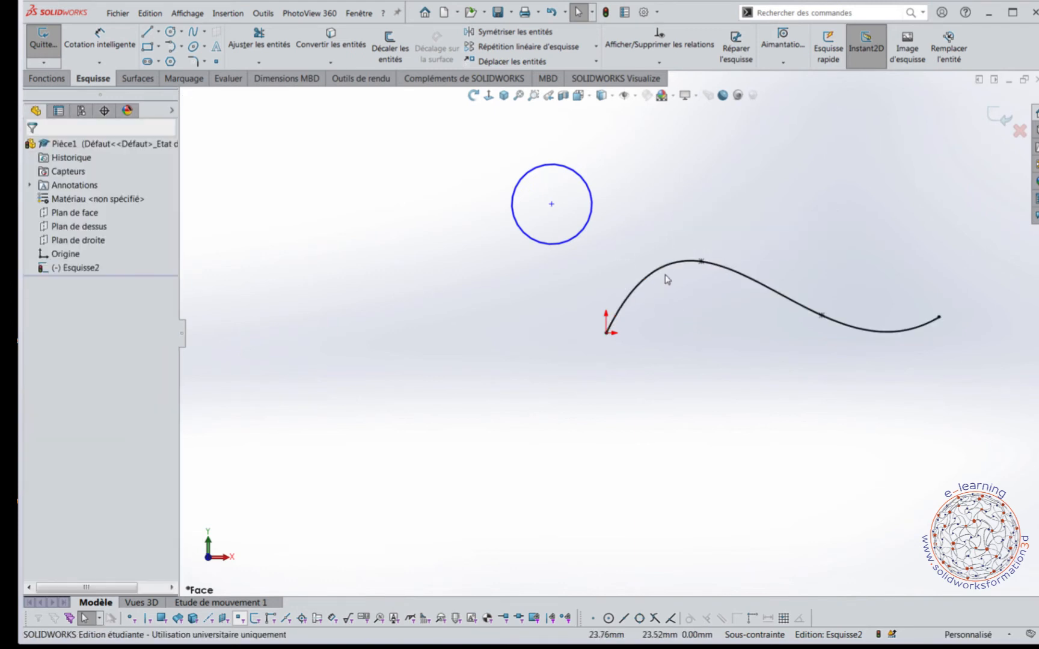
click(701, 261)
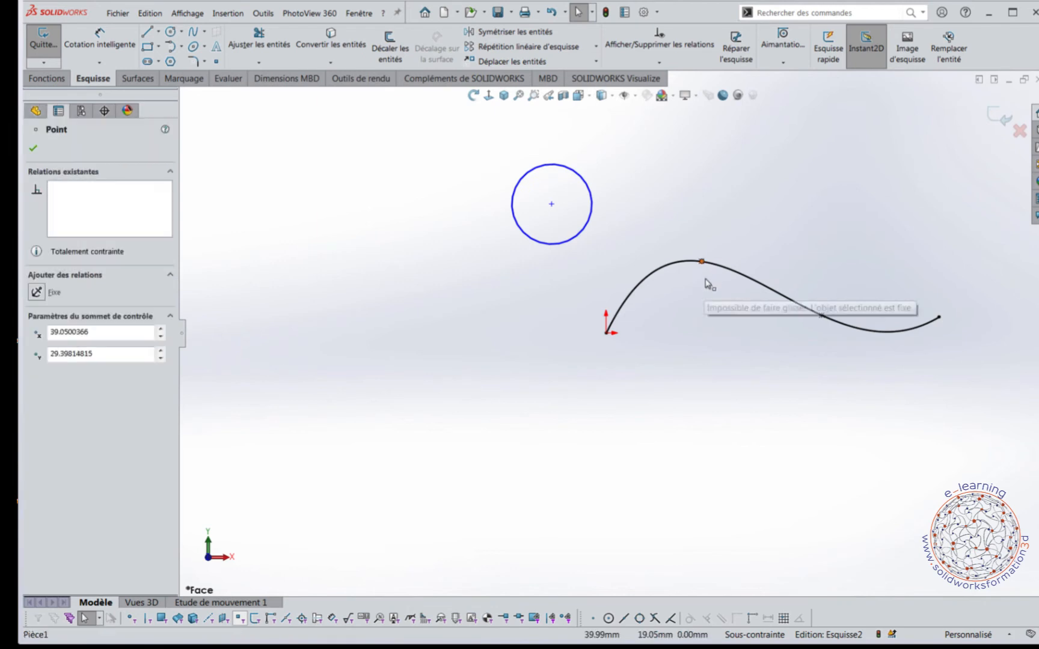
Try to release the spline by applying the Make Fixed command to it a second time
click(651, 278)
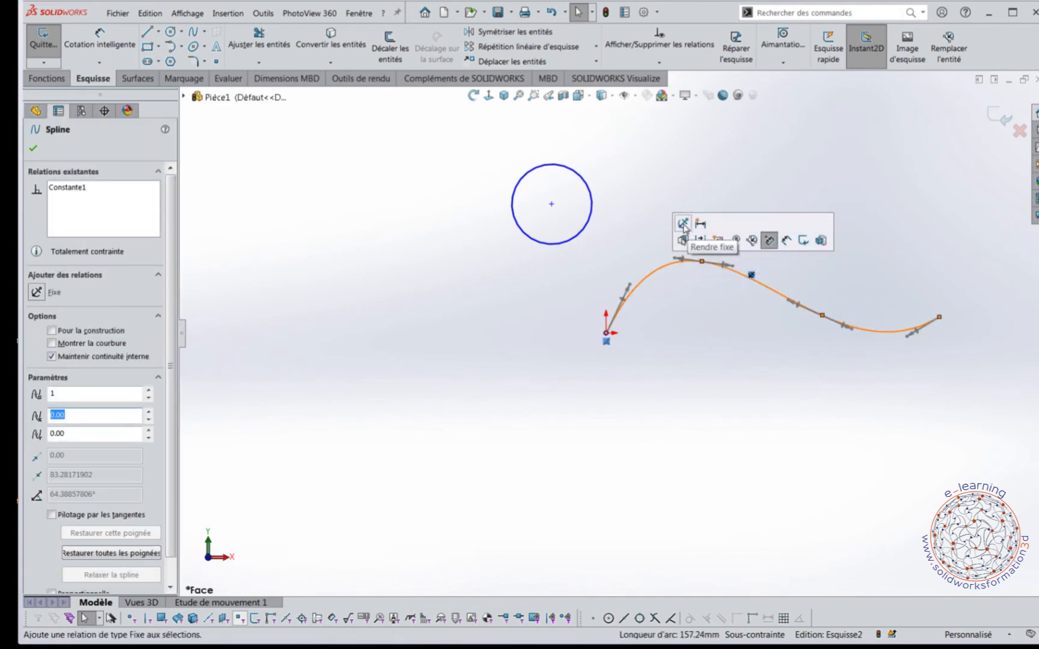
click(683, 226)
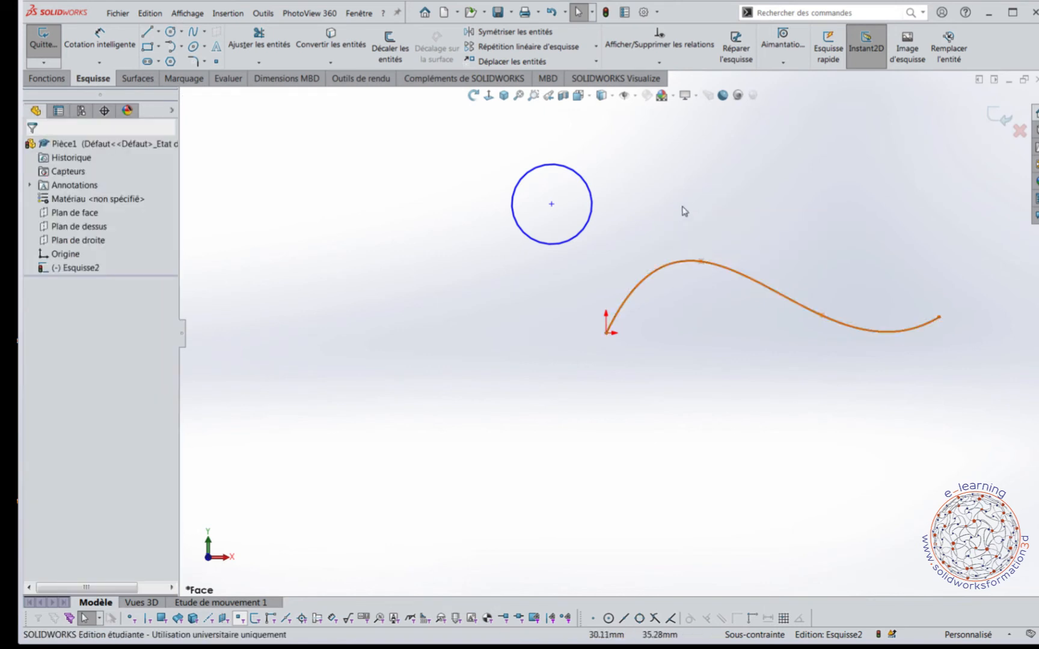
click(668, 259)
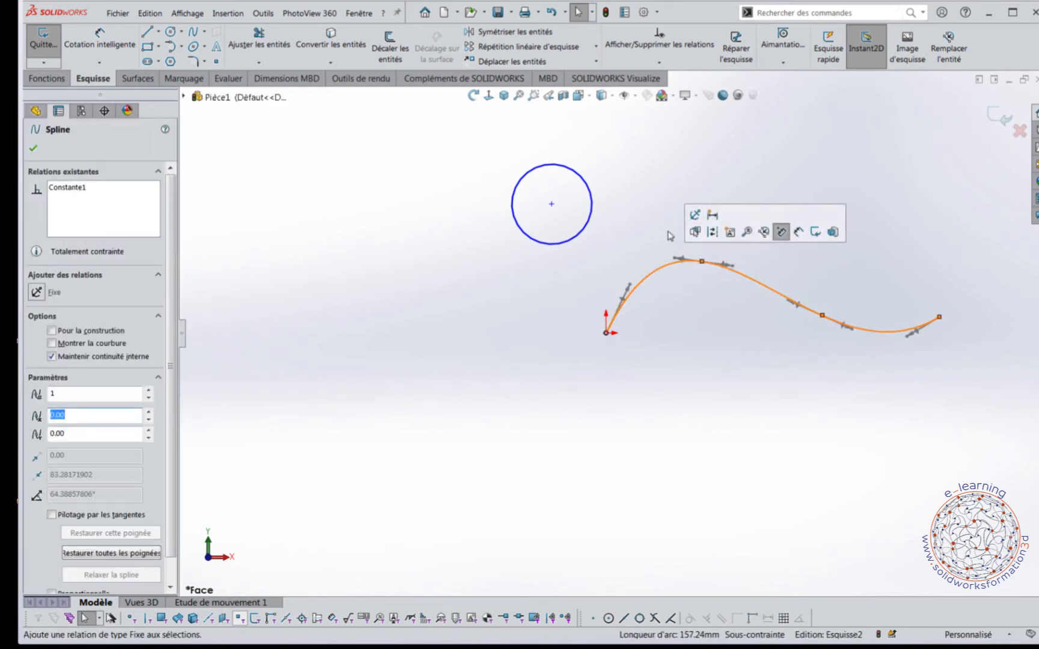
click(482, 285)
Remove the spline's Fix relation from its existing relations
click(623, 294)
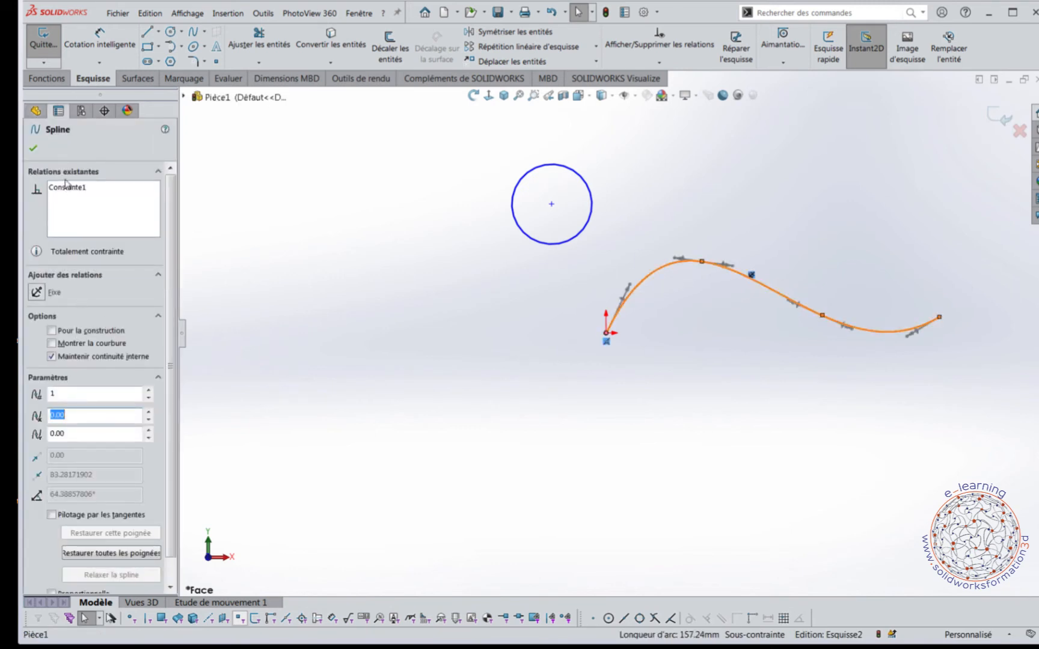
right_click(71, 195)
click(99, 217)
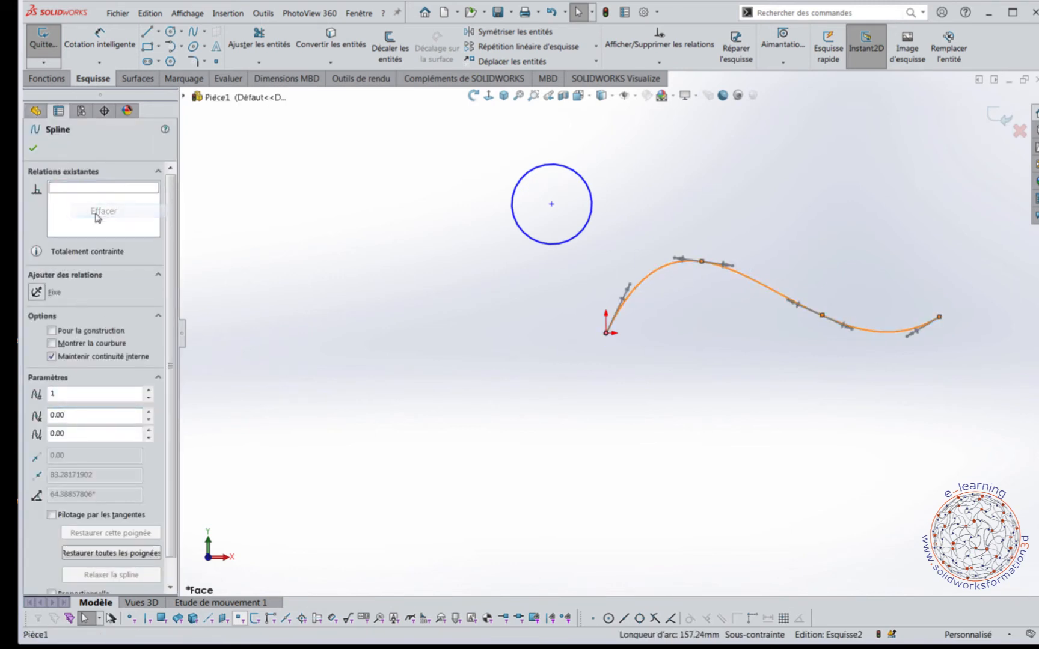
click(625, 423)
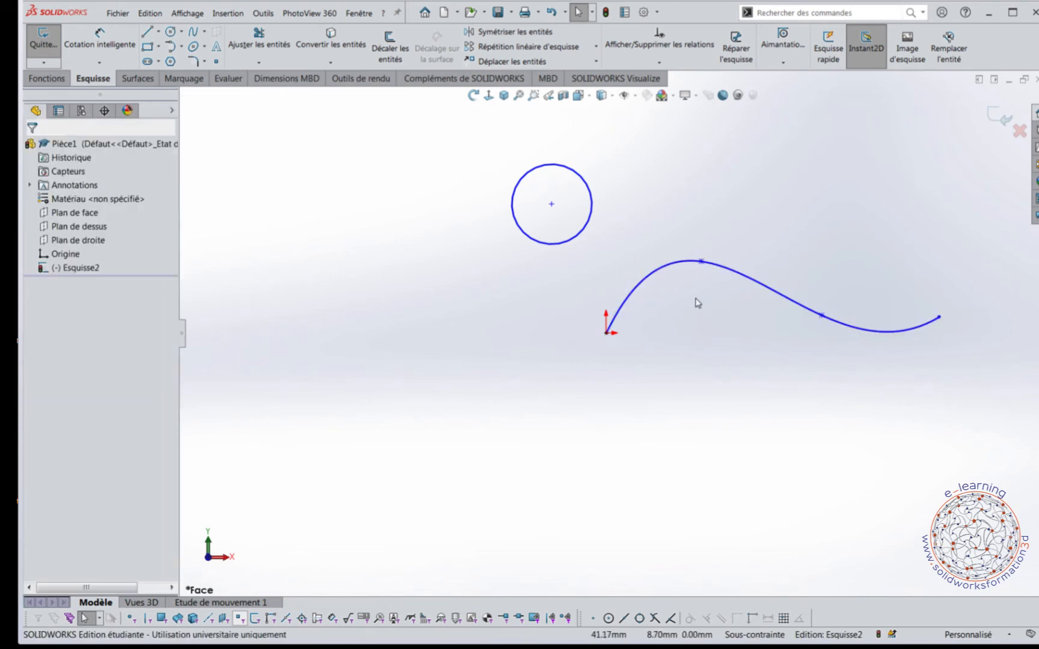
Convert the spline to construction geometry, and change it back to a regular sketch curve
click(672, 271)
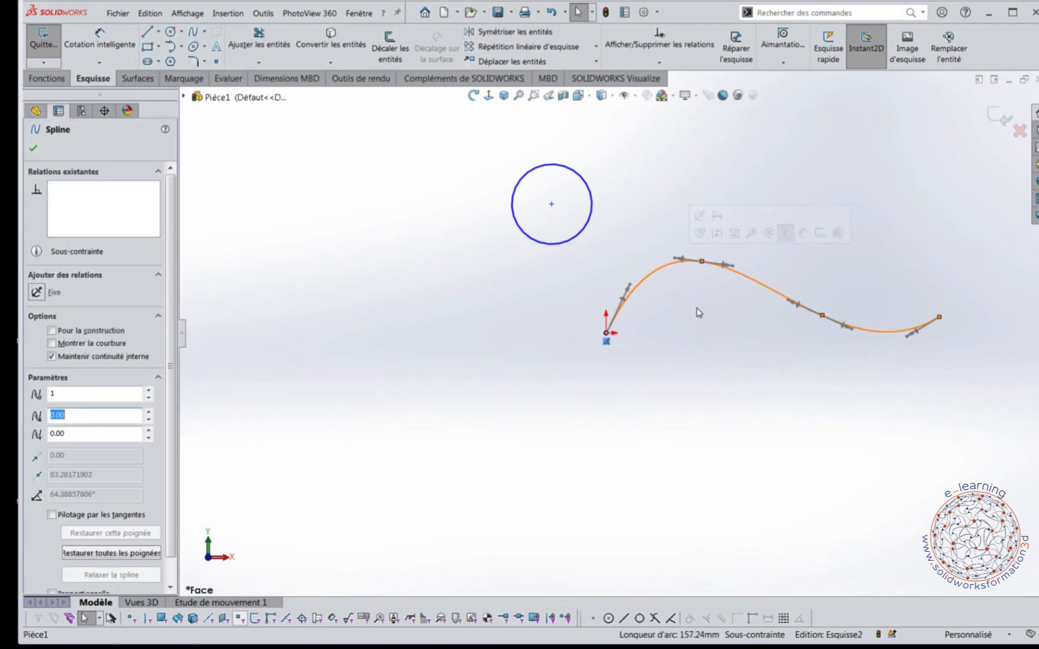
click(717, 233)
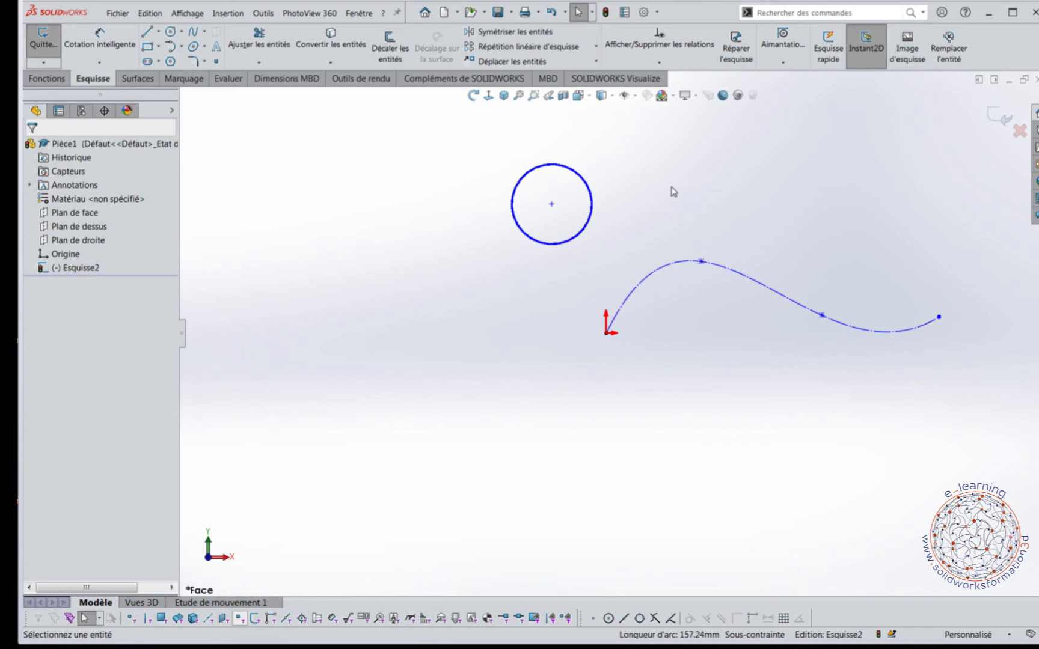
click(663, 269)
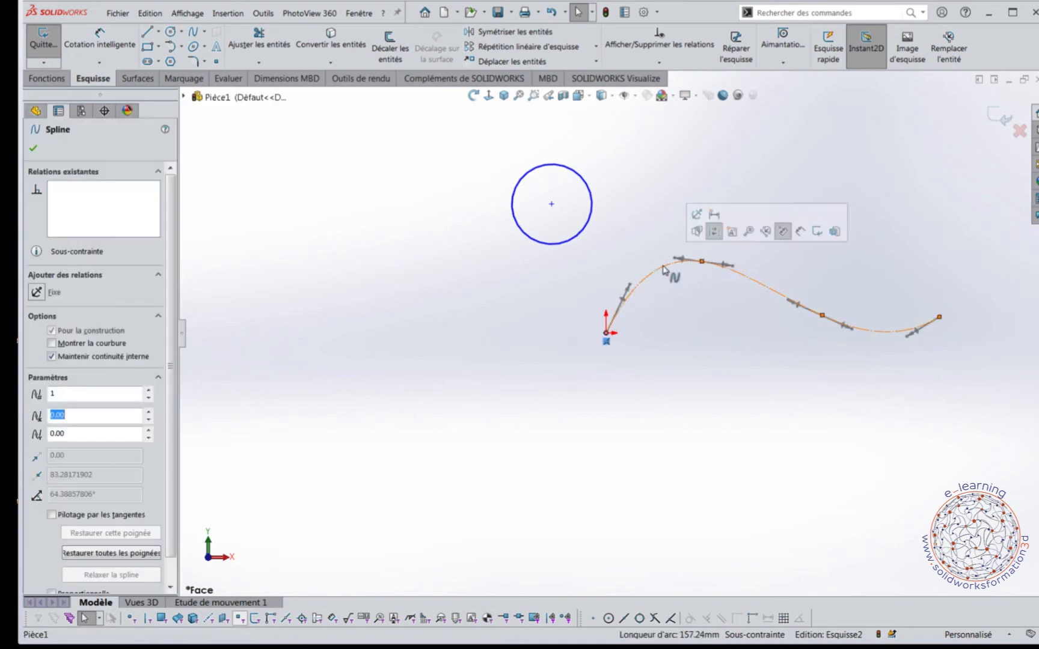
click(713, 232)
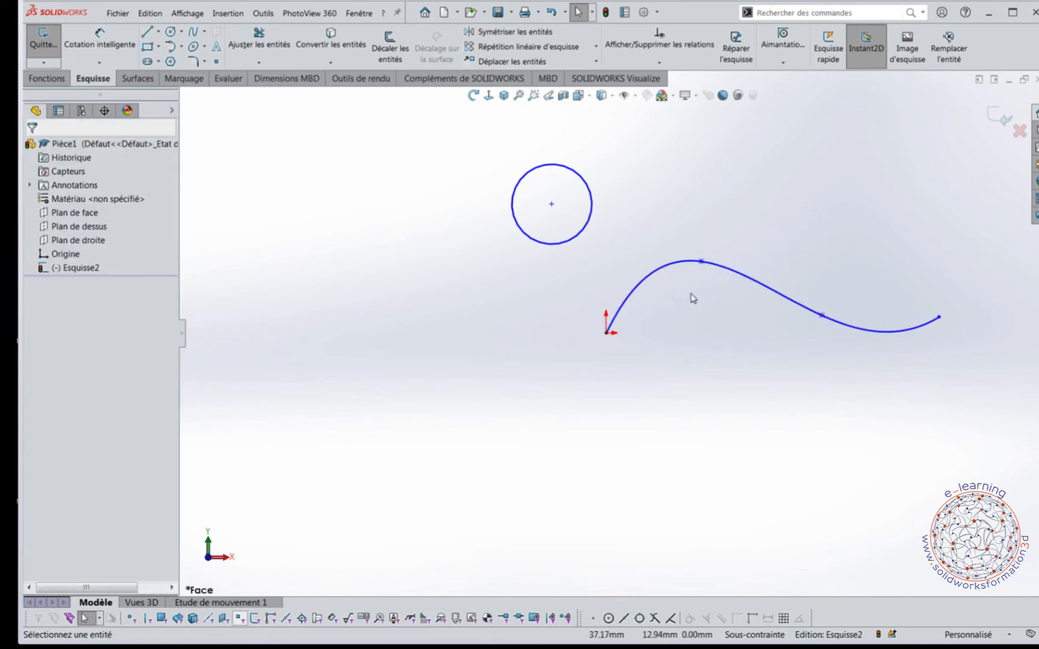
click(661, 272)
click(677, 320)
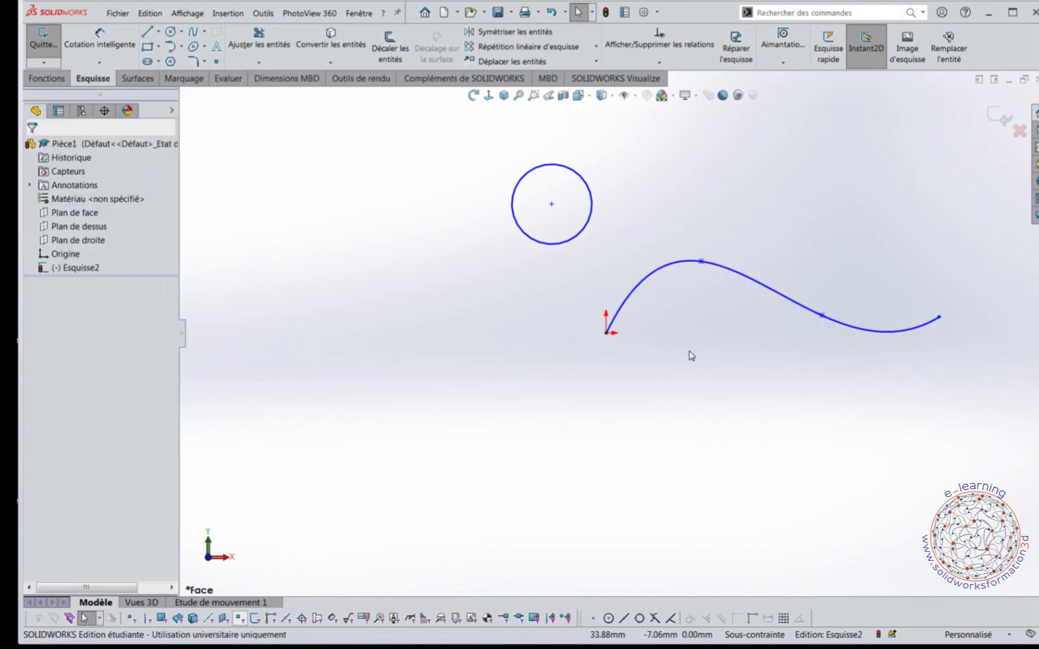
Enable the For construction option in the spline's properties and disable it again
click(658, 274)
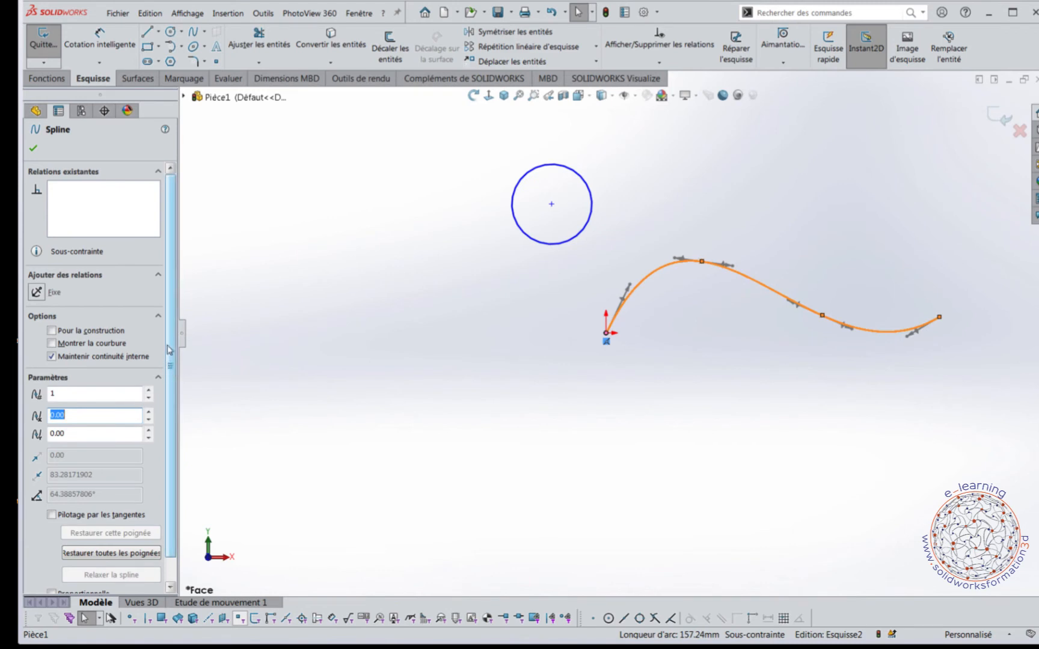
drag(168, 342, 167, 384)
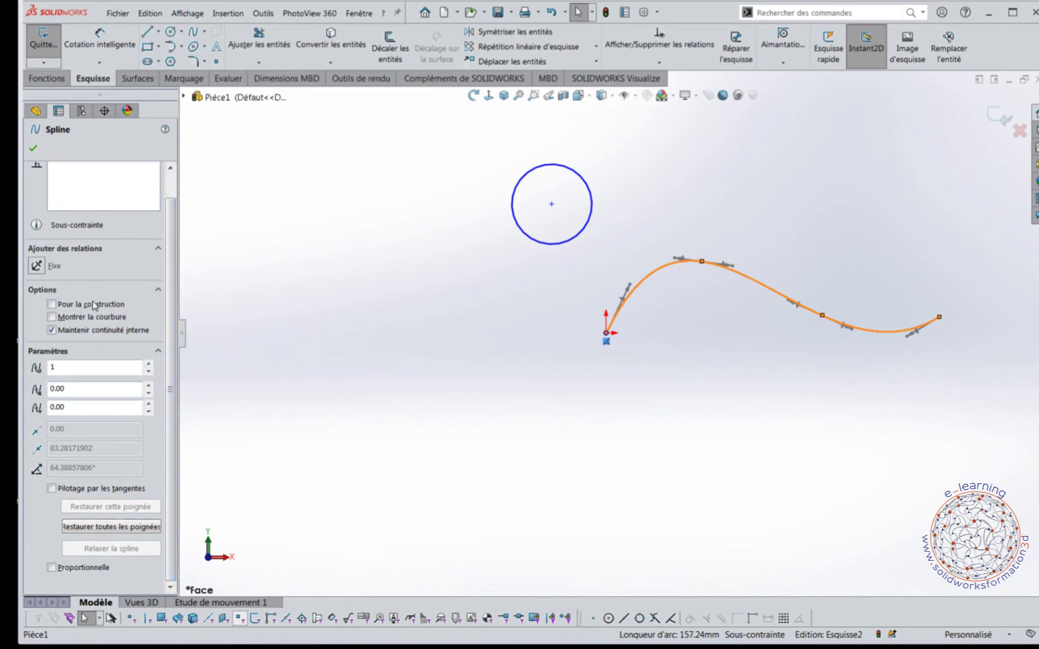
click(62, 304)
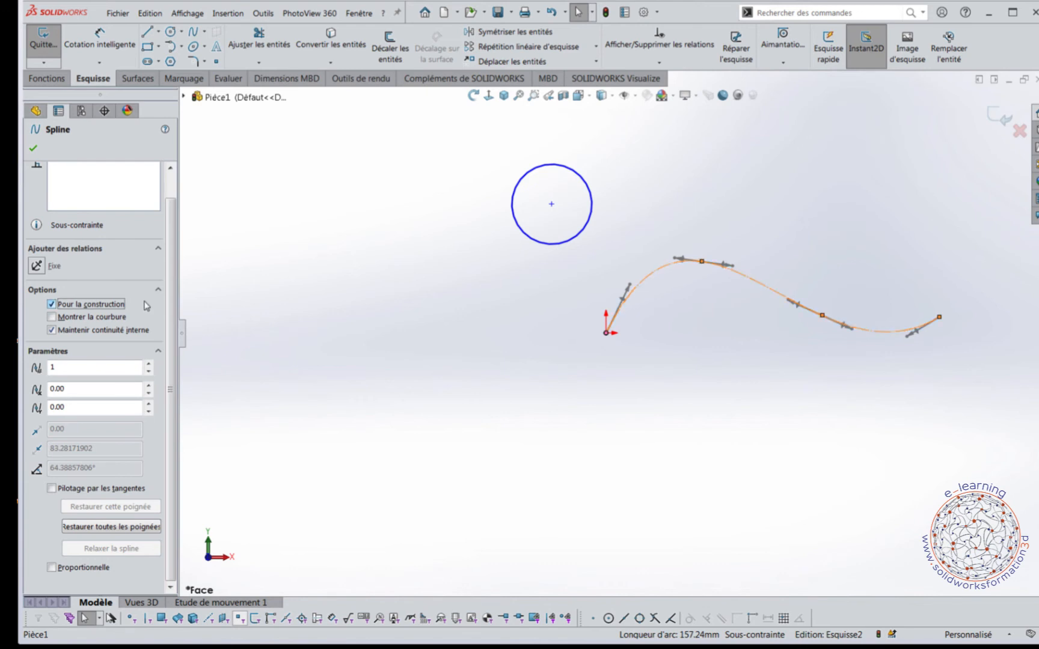
click(52, 306)
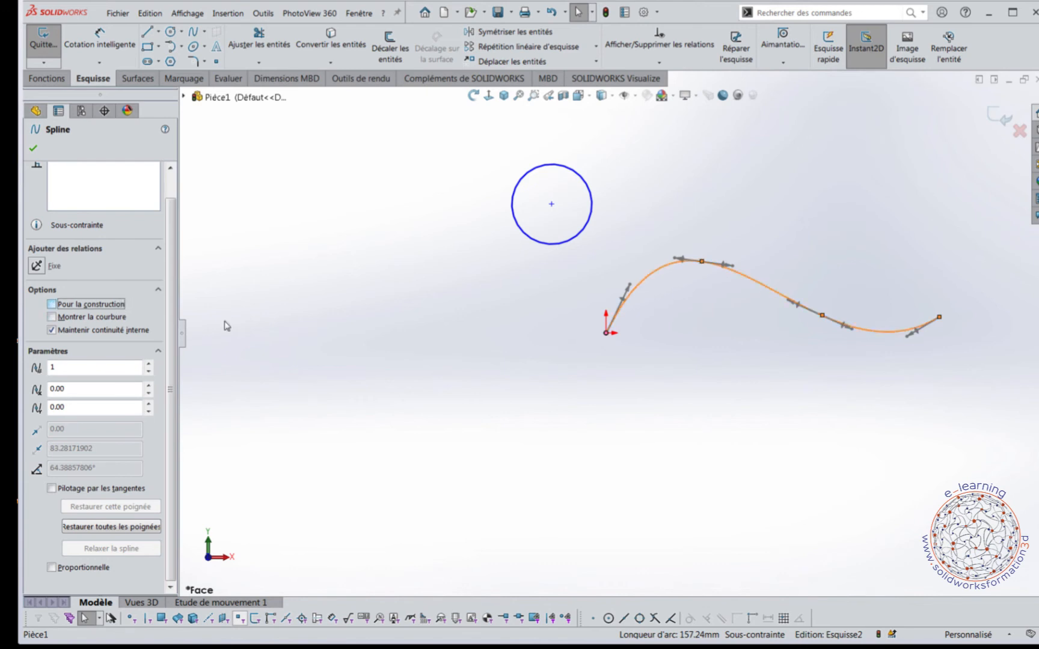
Show the spline's curvature comb and lower the spline's second point to about X 40.9 mm, Y 22.8 mm
click(647, 279)
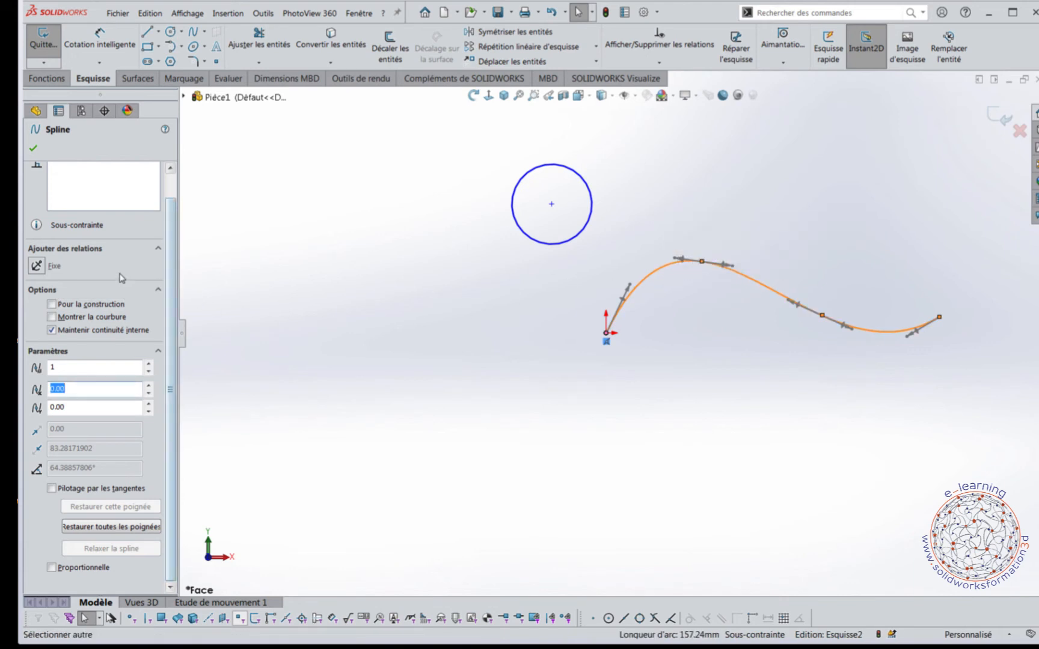
click(52, 318)
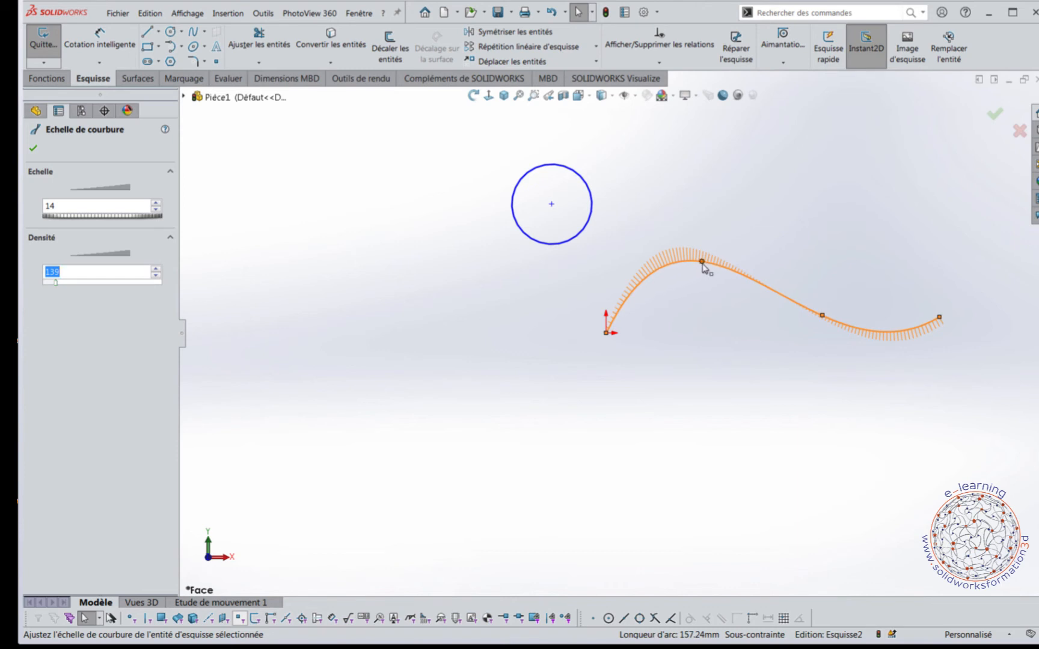
mouse_move(702, 261)
mouse_down()
mouse_move(679, 294)
mouse_move(690, 246)
mouse_move(698, 262)
mouse_move(703, 241)
mouse_move(733, 214)
mouse_move(762, 217)
mouse_move(707, 232)
mouse_move(707, 271)
mouse_move(689, 241)
mouse_move(679, 253)
mouse_move(707, 277)
mouse_up()
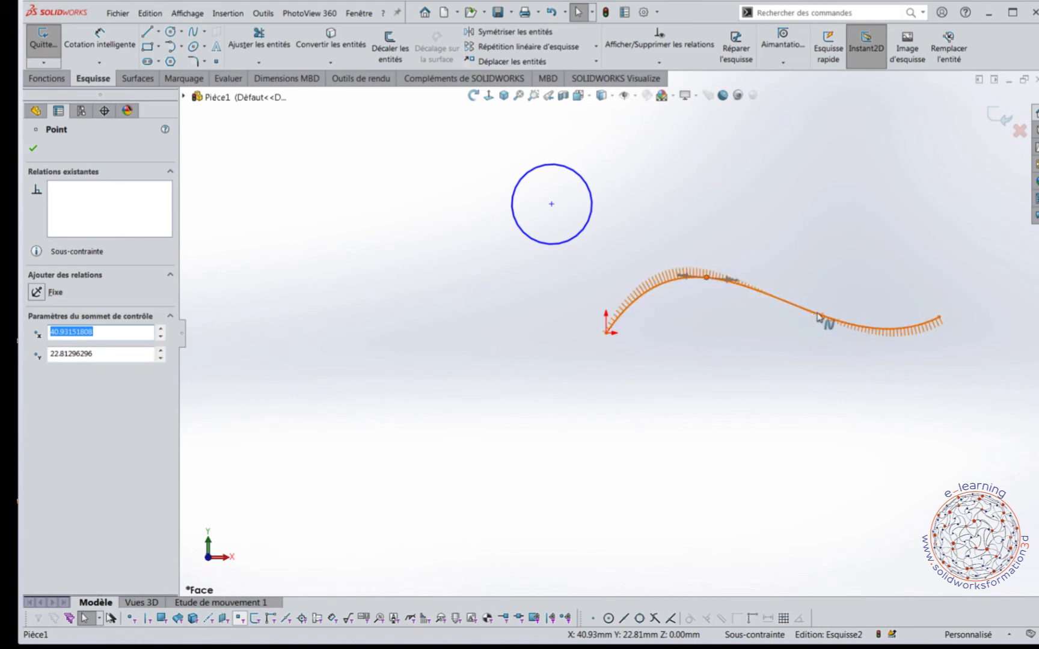
scroll(809, 320, down, 3)
scroll(808, 320, down, 5)
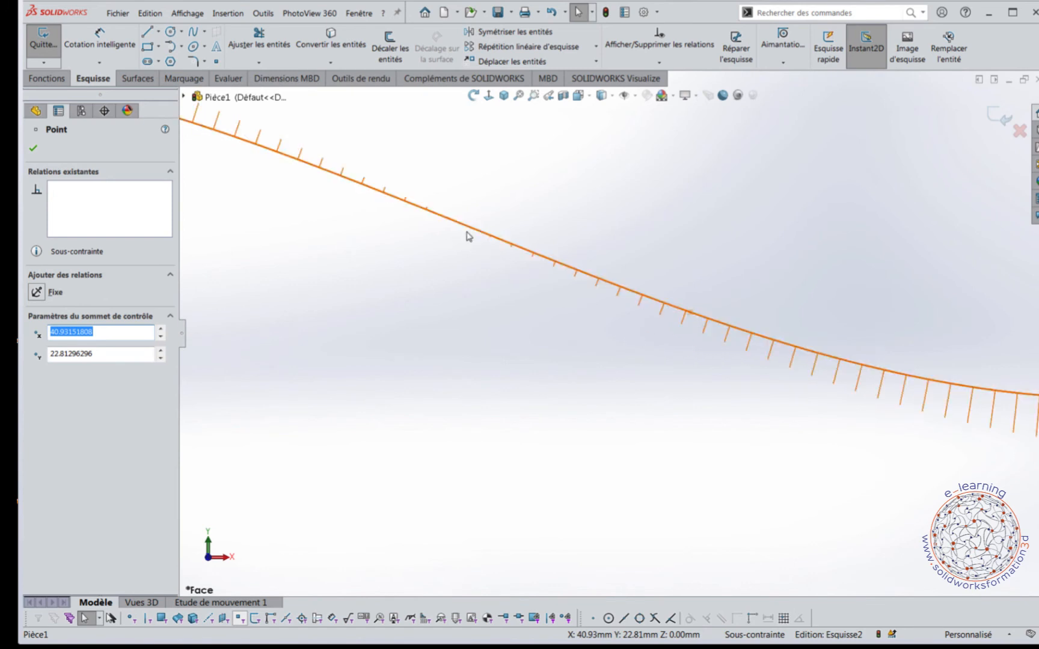
Examine the spline's curvature comb along the curve and from a tilted view, and close the point's properties
scroll(451, 227, up, 8)
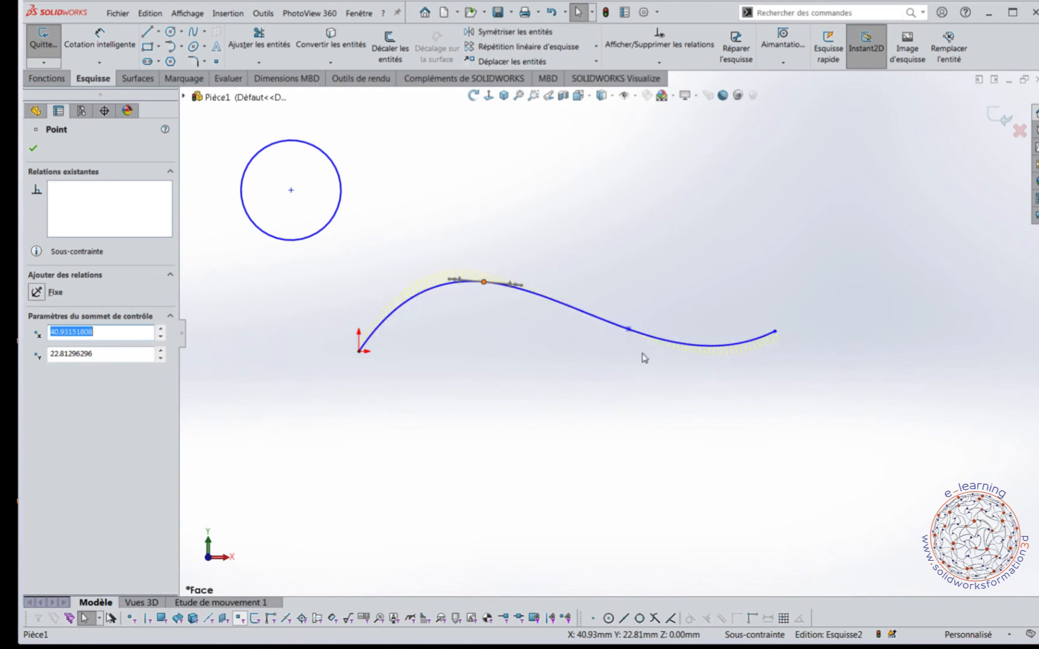
scroll(593, 322, down, 4)
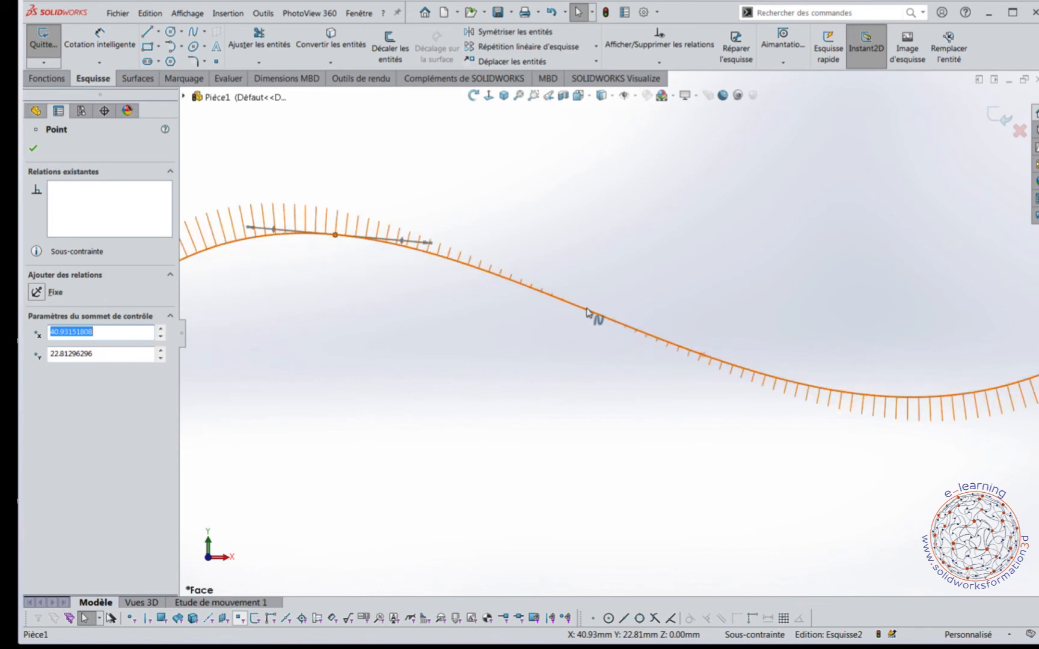
scroll(562, 310, up, 3)
scroll(580, 343, up, 4)
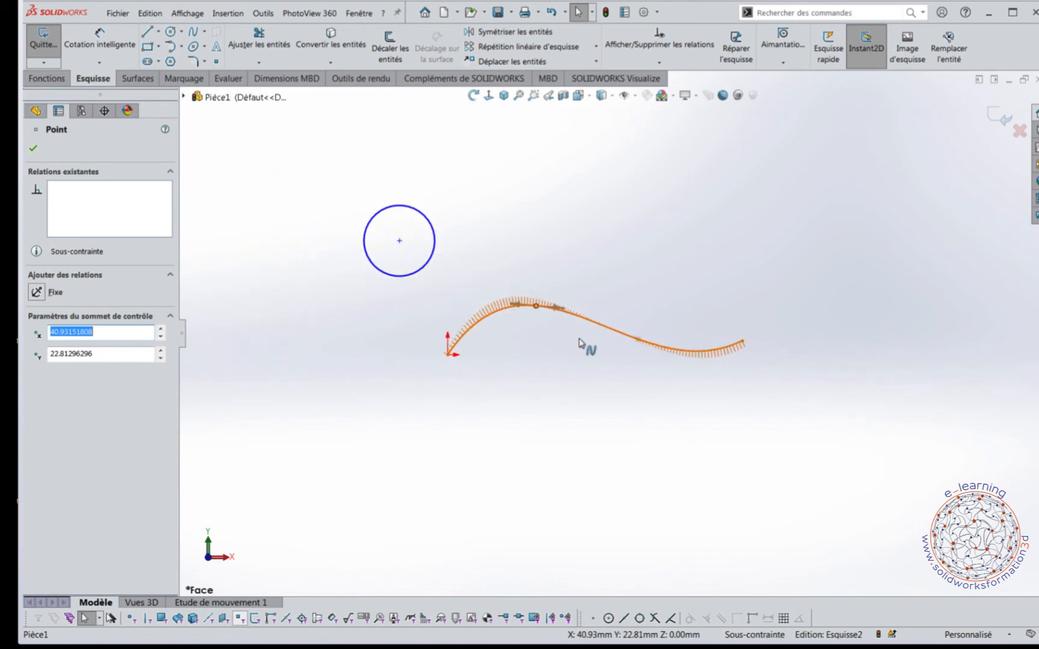
scroll(582, 341, down, 3)
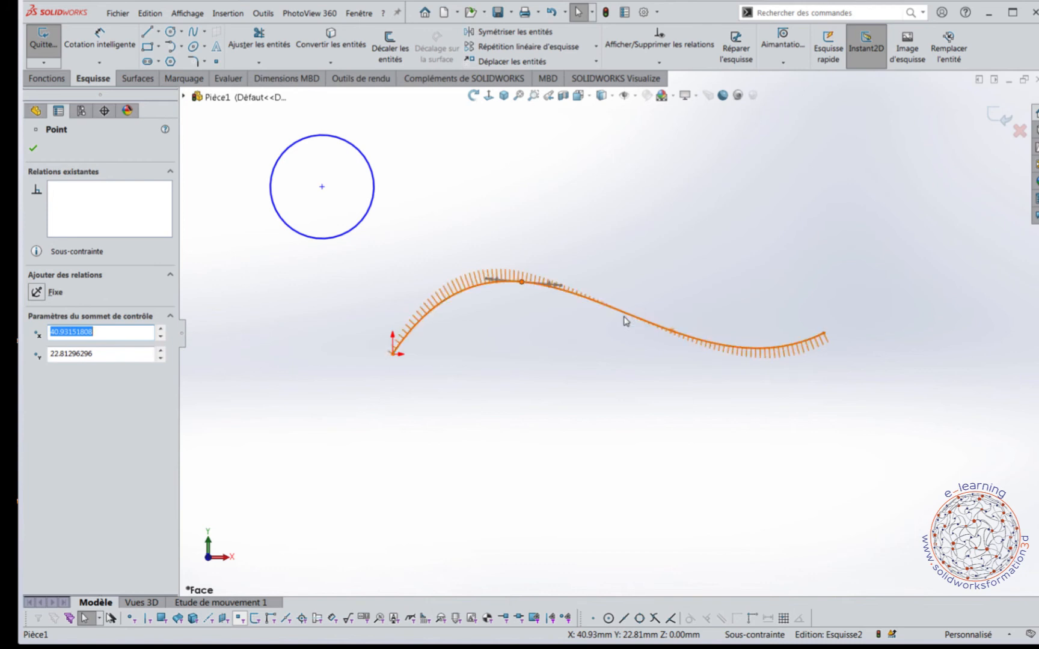
scroll(583, 355, up, 3)
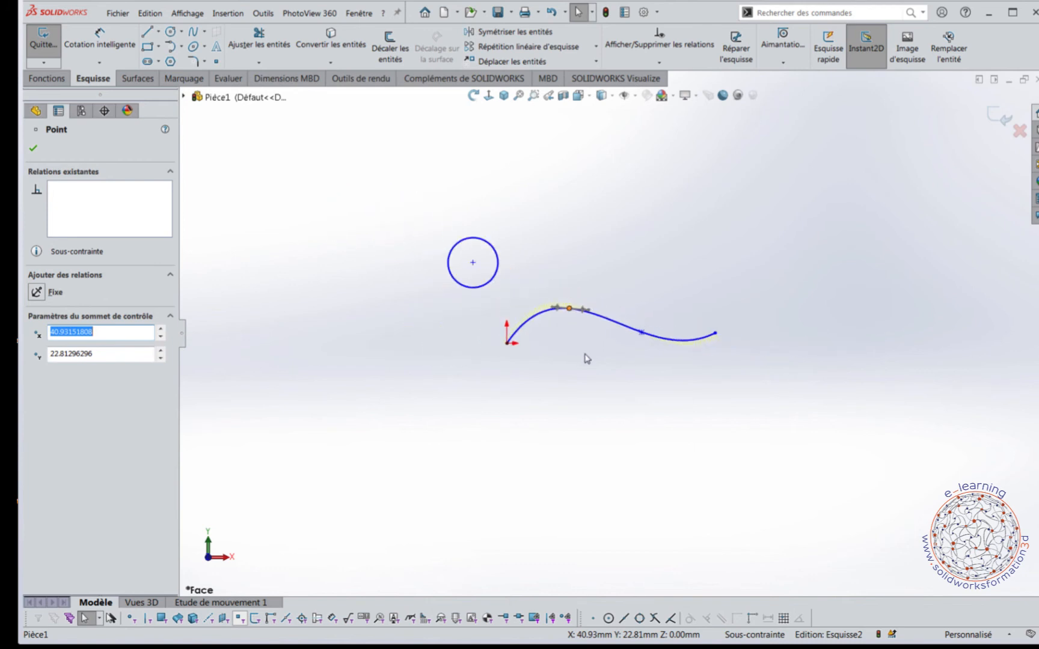
mouse_move(585, 359)
middle_down()
mouse_move(557, 300)
mouse_move(624, 373)
mouse_move(600, 271)
mouse_move(607, 303)
mouse_move(580, 262)
middle_up()
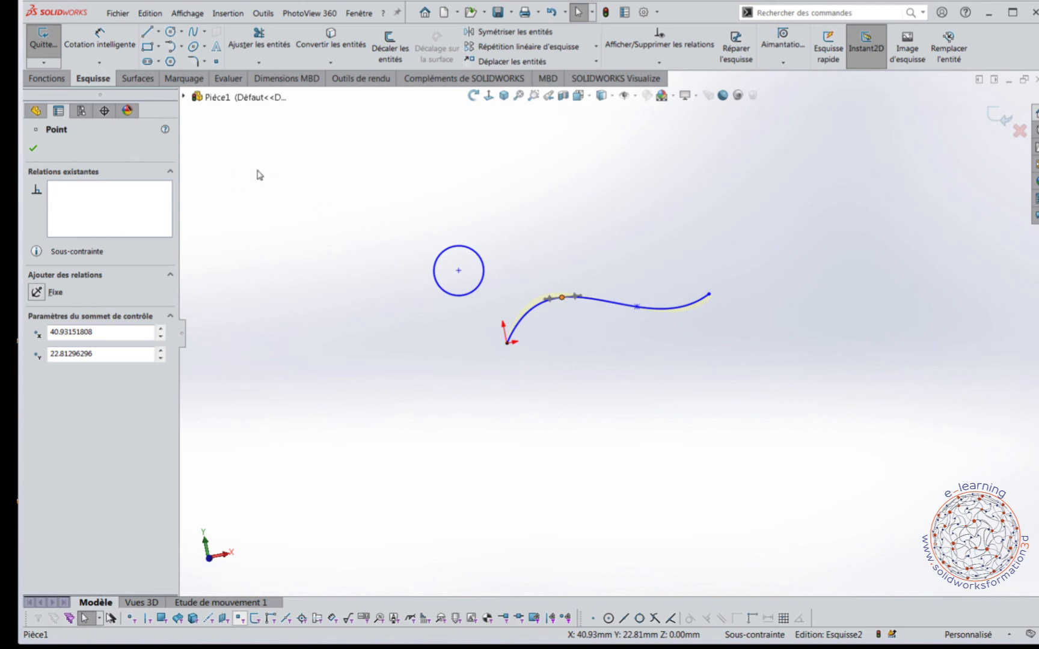
click(33, 148)
Select the spline and make point 2 the active control point in its parameters
scroll(543, 308, down, 2)
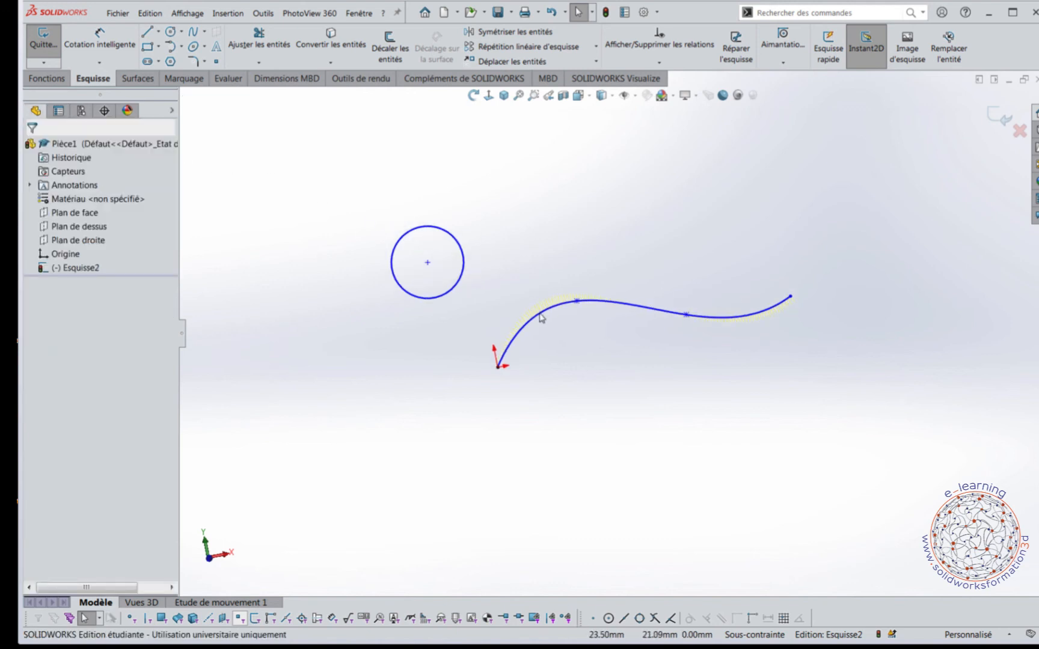
click(541, 316)
scroll(549, 306, down, 2)
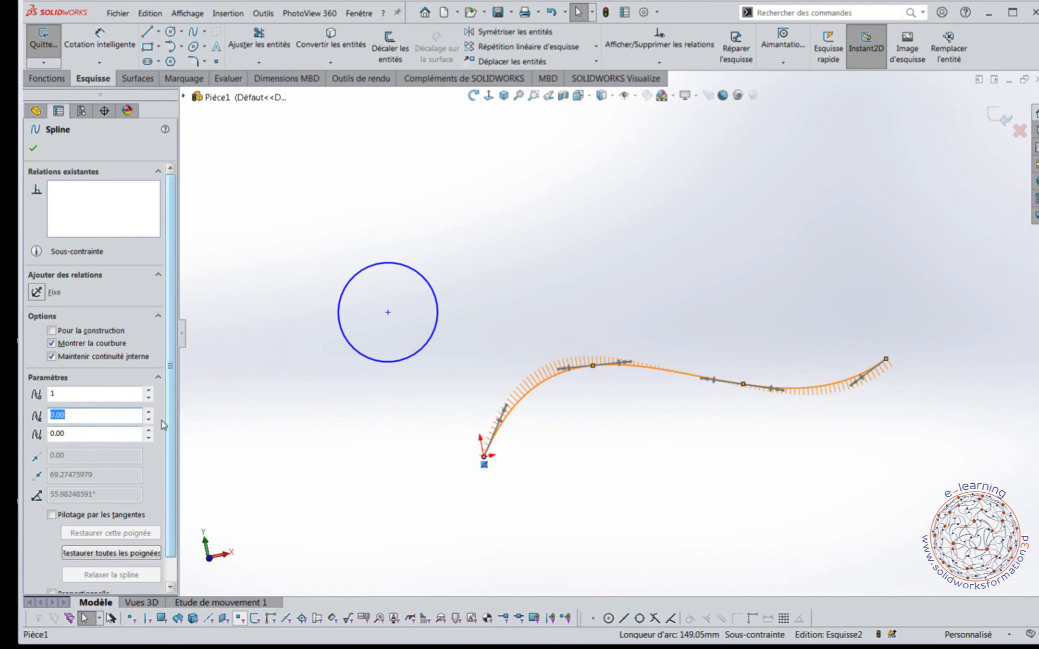
click(149, 414)
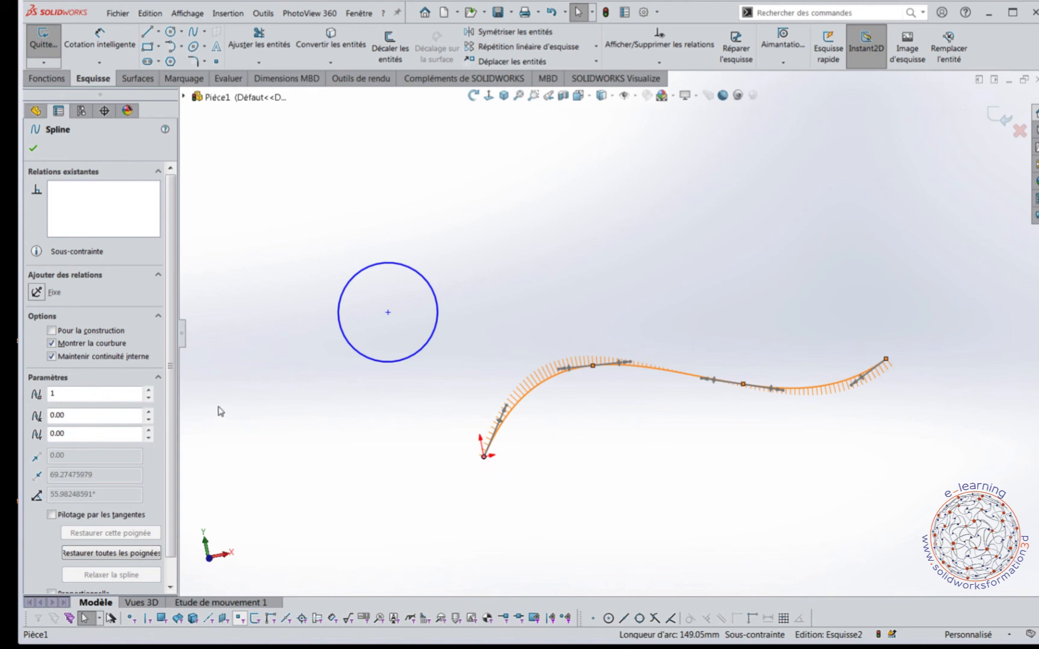
click(149, 391)
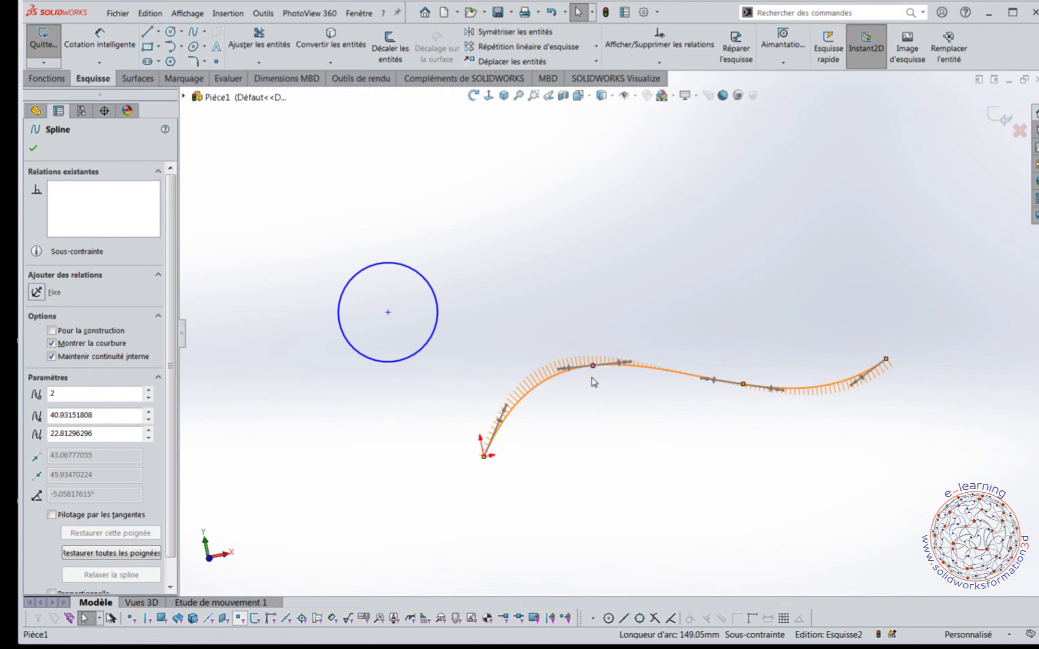
Step the second spline point's X coordinate up to about 70.93 mm and back to about 50.93 mm
click(148, 413)
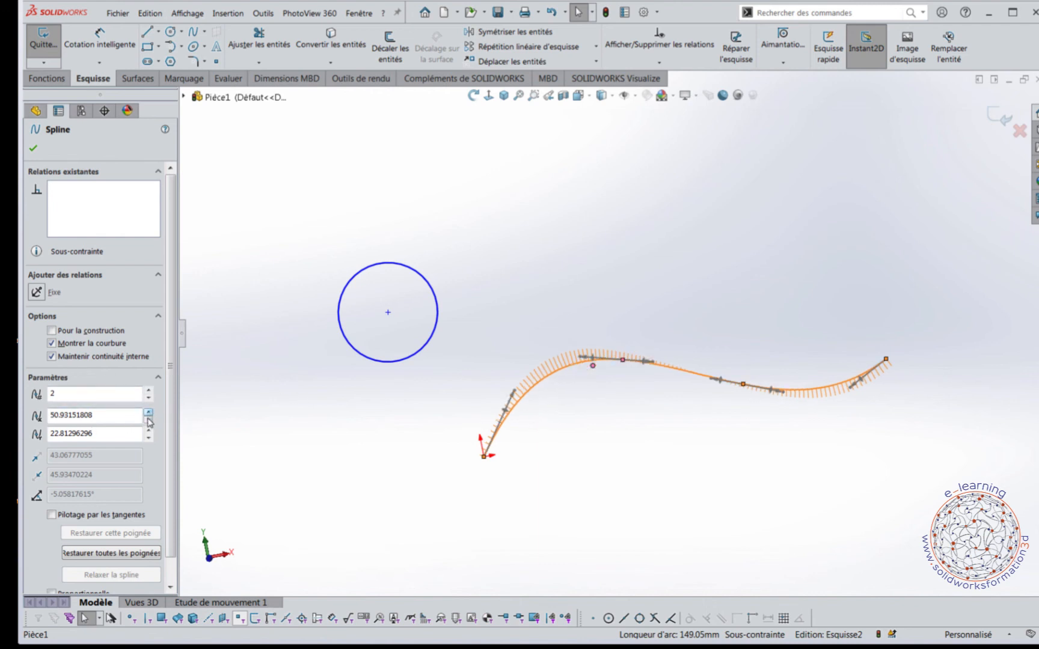
click(148, 419)
click(148, 412)
click(148, 419)
click(148, 412)
click(149, 412)
click(149, 412)
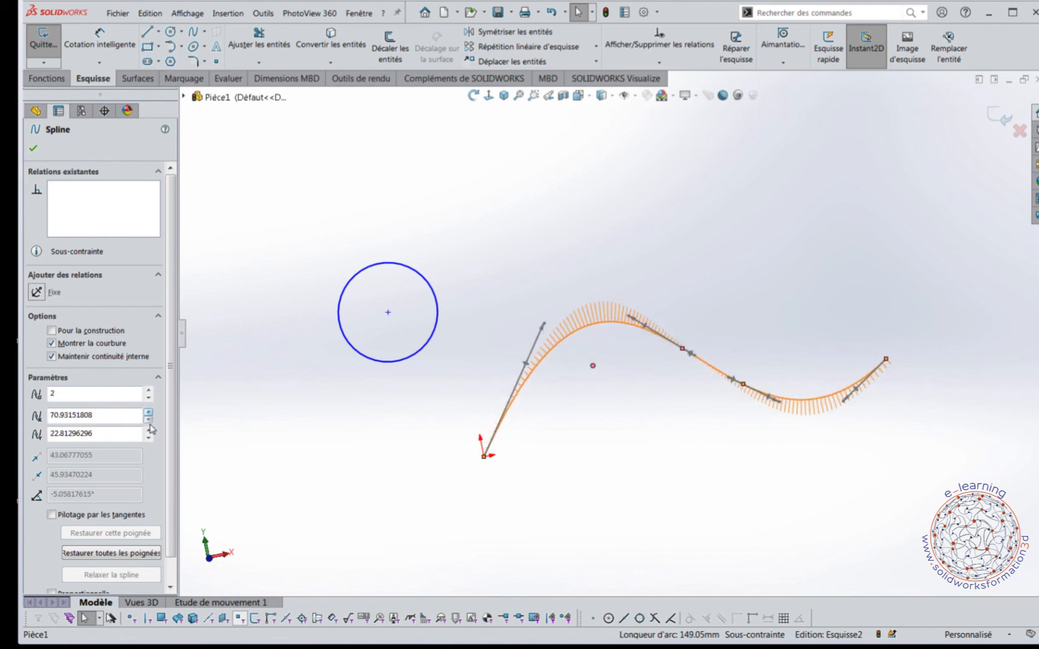
click(148, 419)
click(148, 419)
Set the second spline point's coordinates to X 55 mm and Y 25 mm
double_click(115, 416)
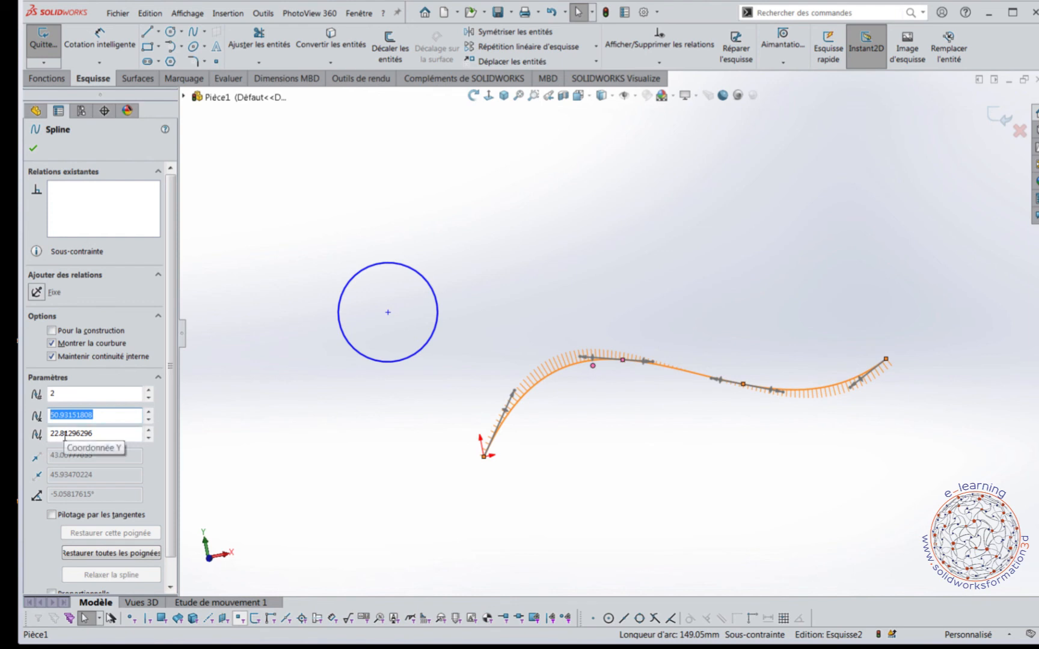
text(55)
key(Return)
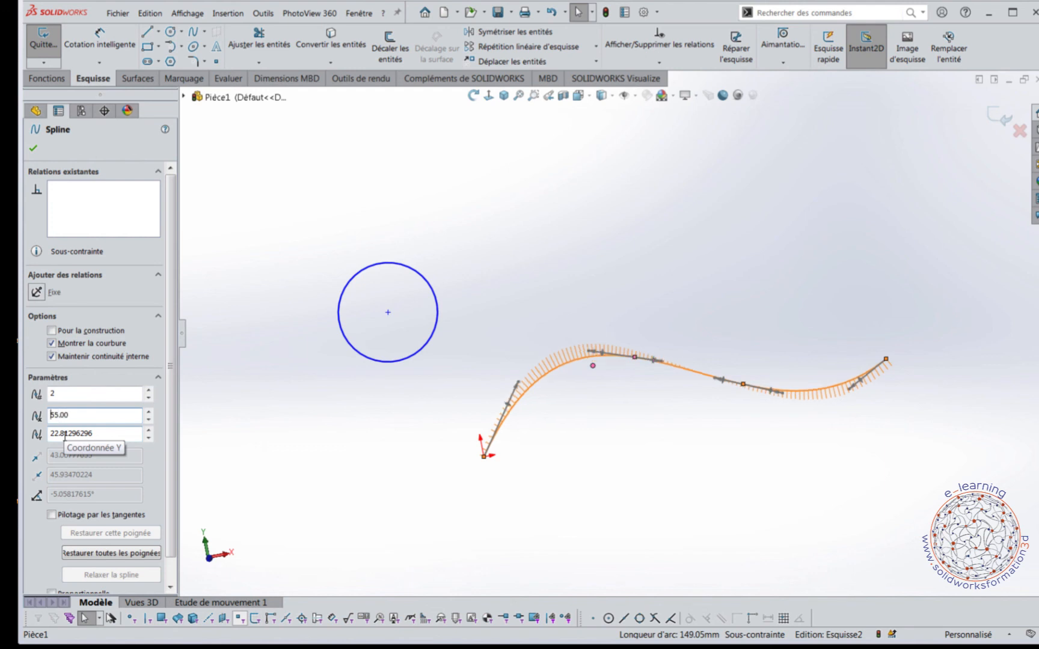
double_click(96, 432)
text(60)
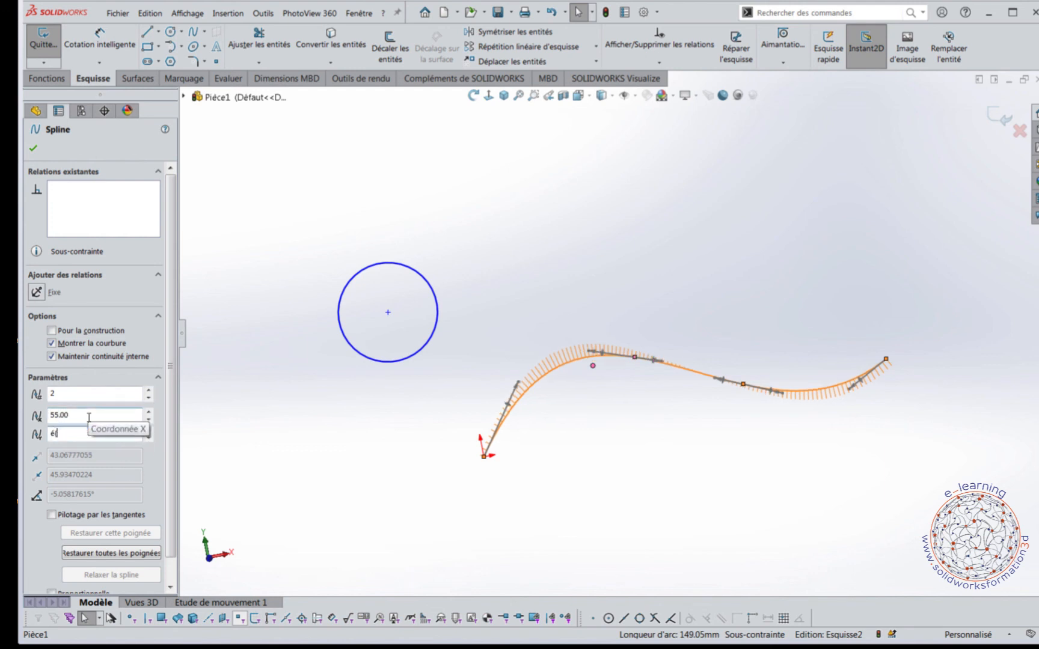
key(Return)
drag(132, 431, 27, 428)
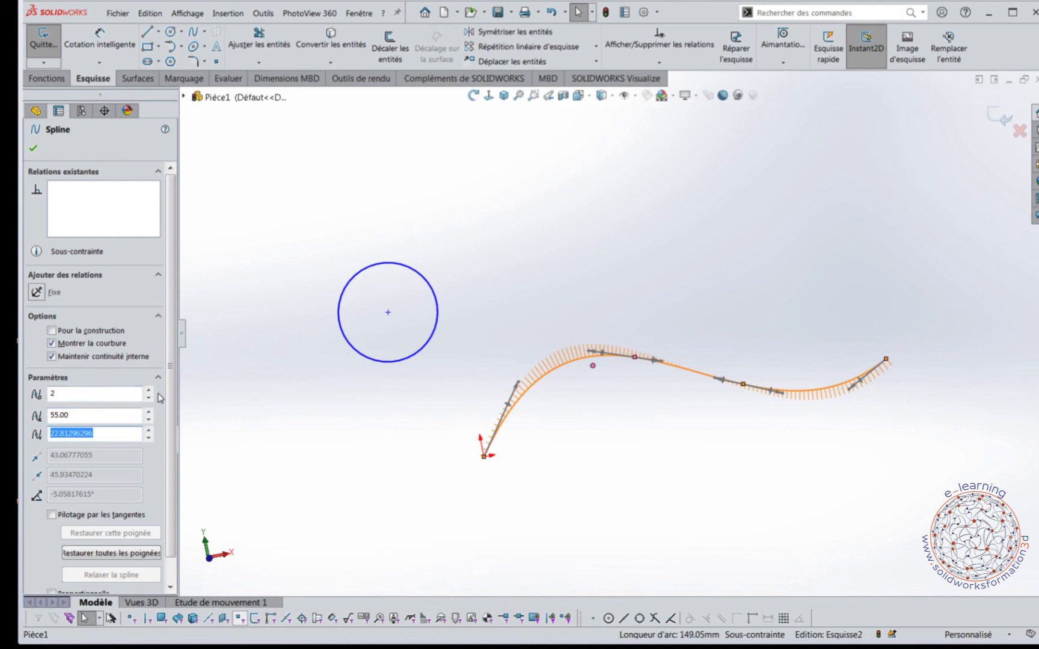
text(25)
key(Return)
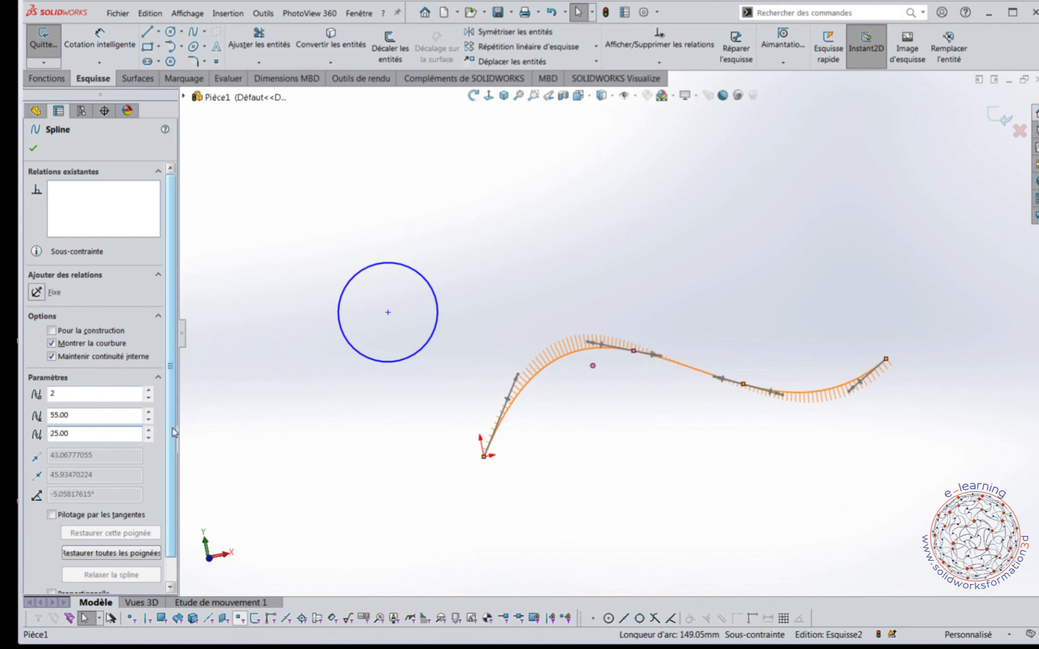
Enable tangent driving for the second spline point and set its radial tangent direction to 30°
scroll(169, 492, down, 2)
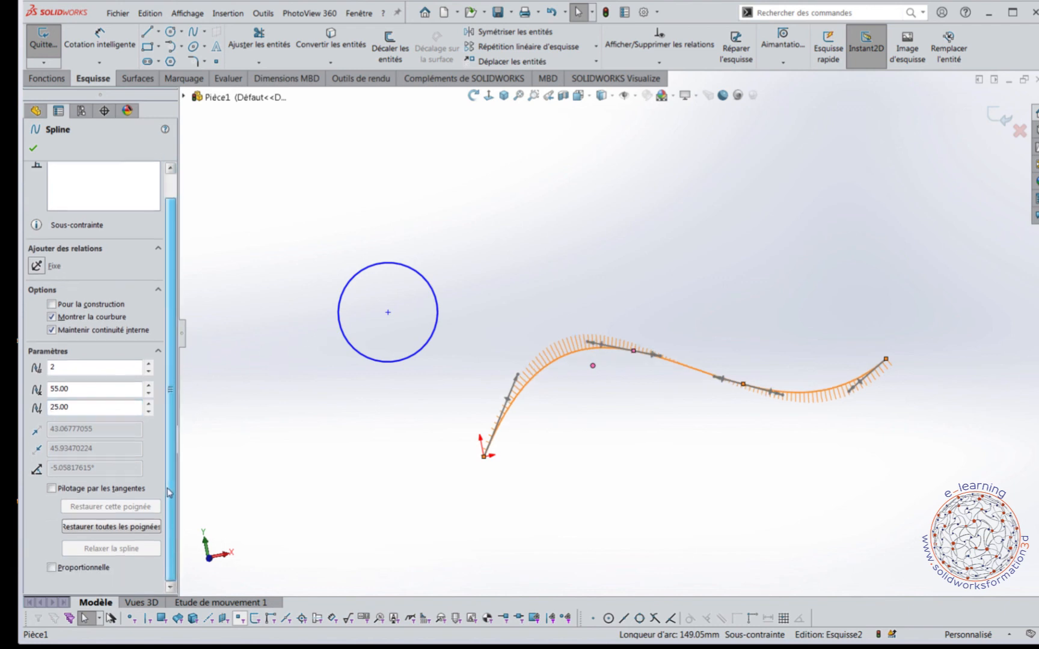
click(51, 488)
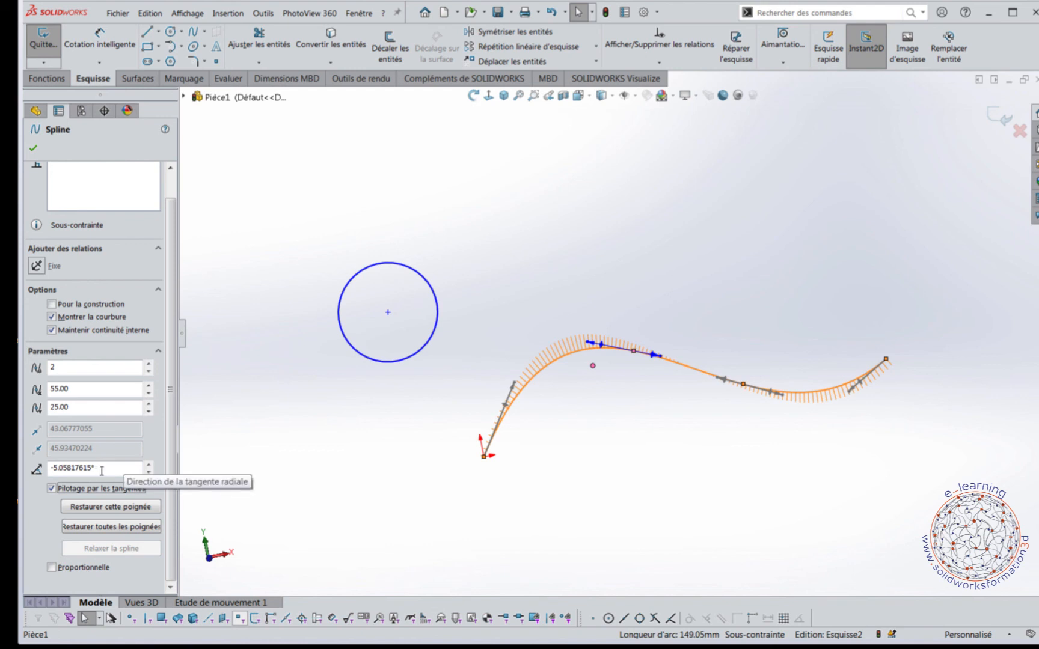
click(150, 465)
click(149, 465)
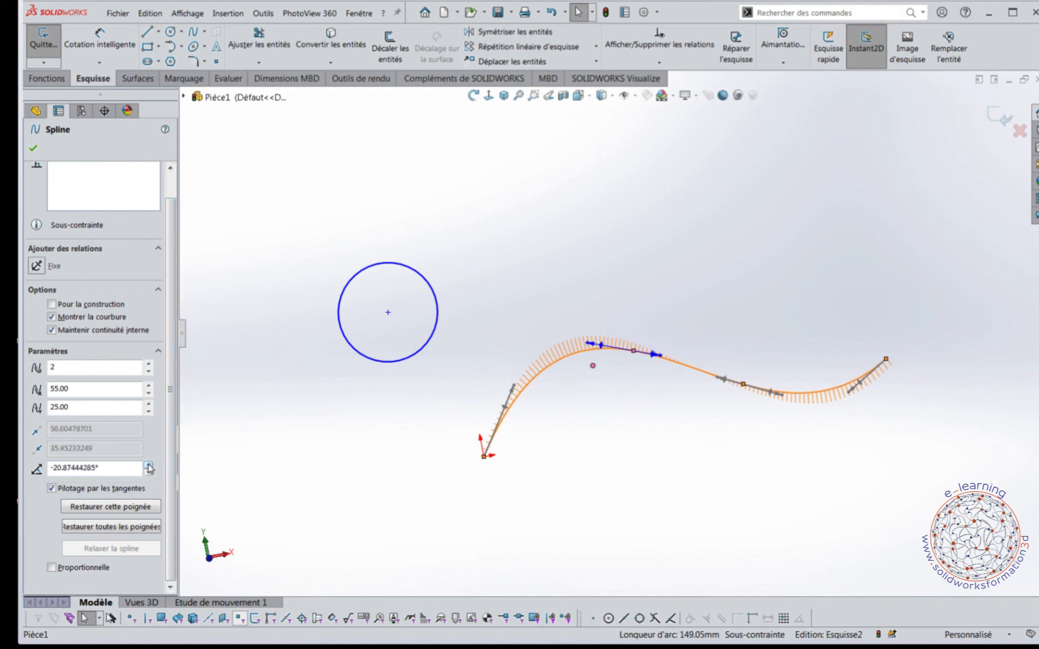
click(149, 465)
click(148, 465)
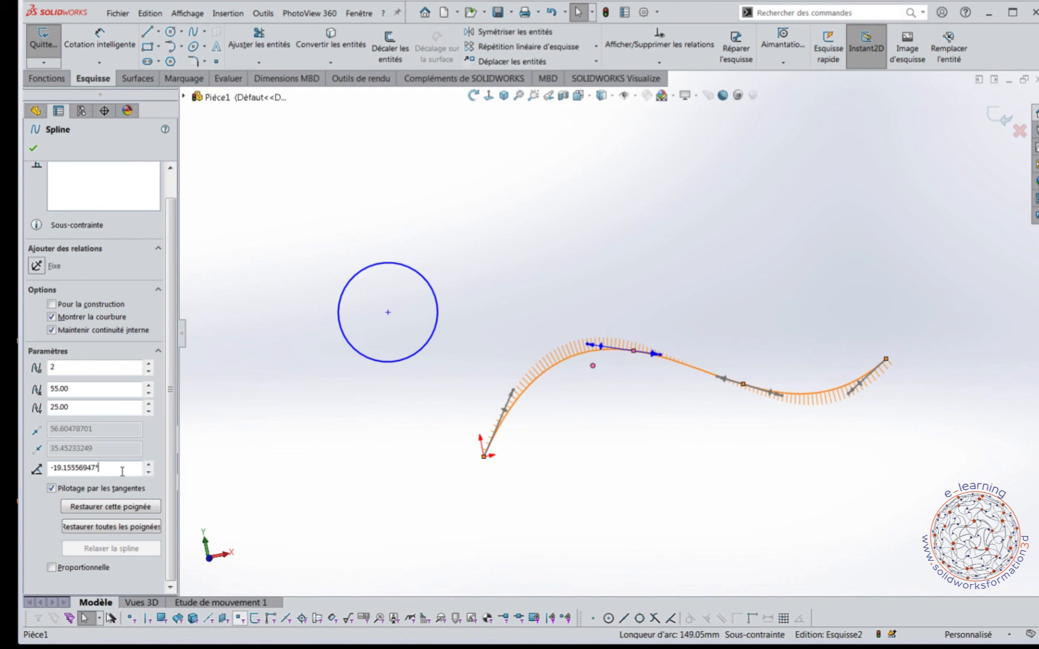
double_click(124, 469)
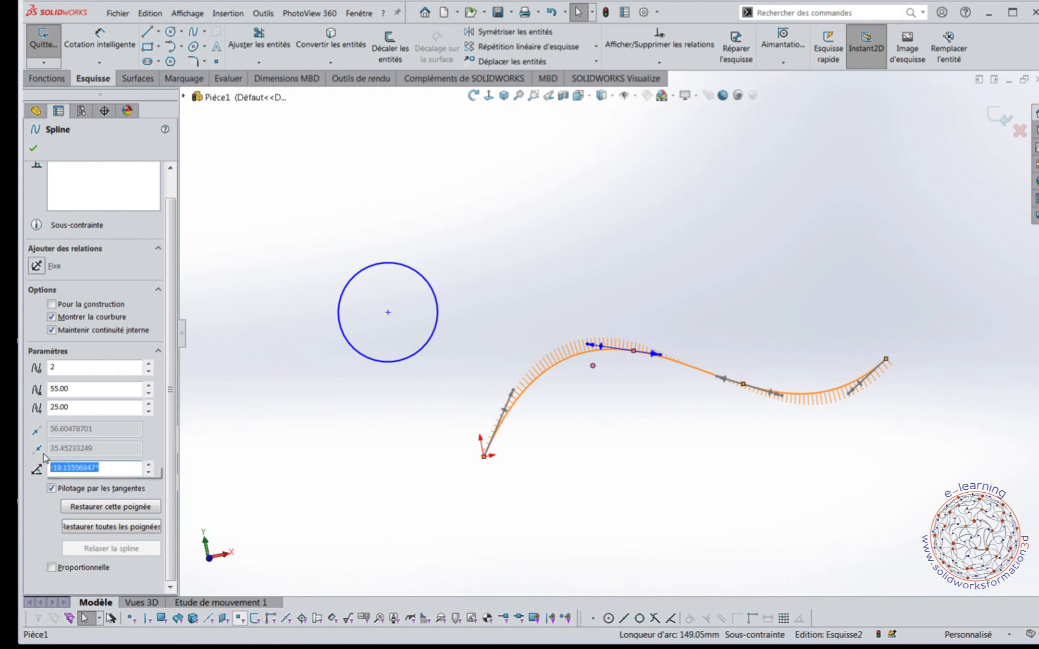
key(Return)
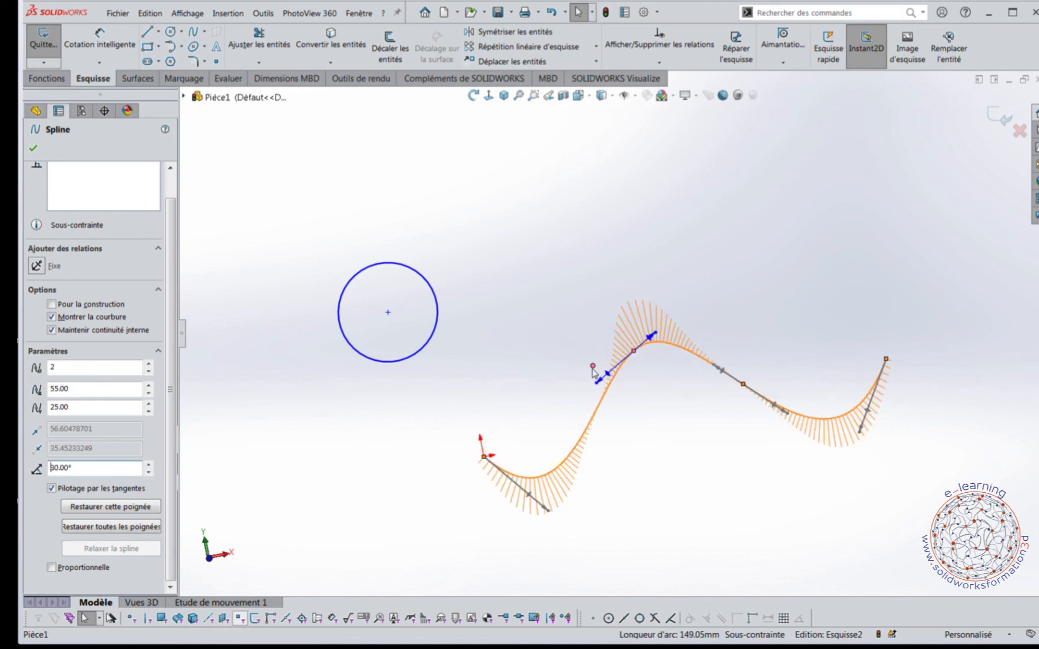
Change the second point's radial tangent direction to -30°, and adjust it to -31°
double_click(91, 469)
text(-30)
key(Return)
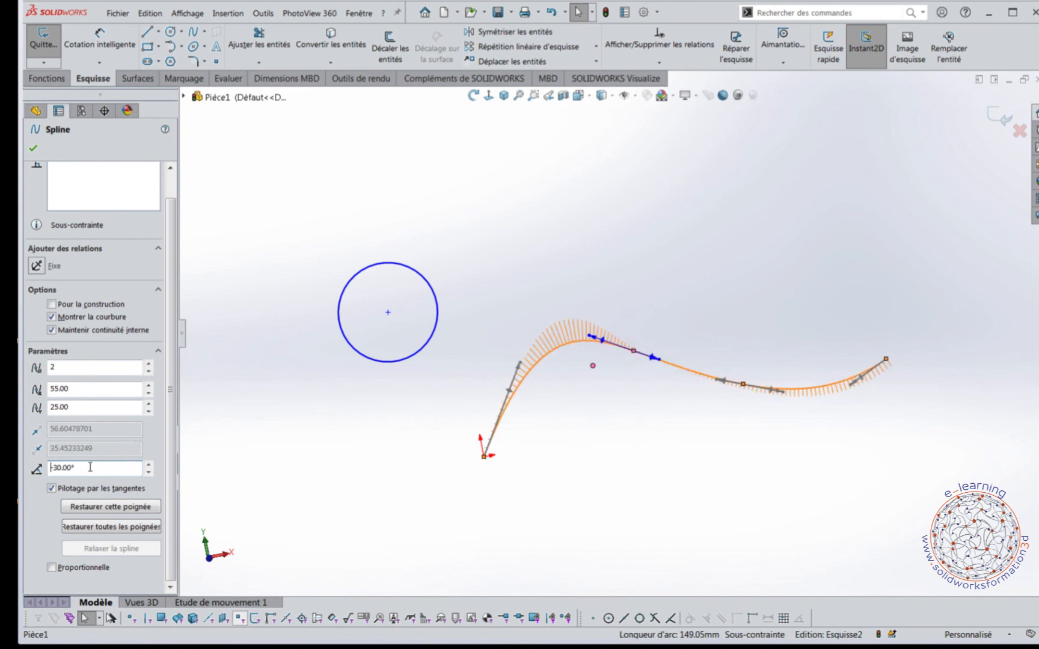
drag(90, 467, 40, 471)
text(-31)
key(Return)
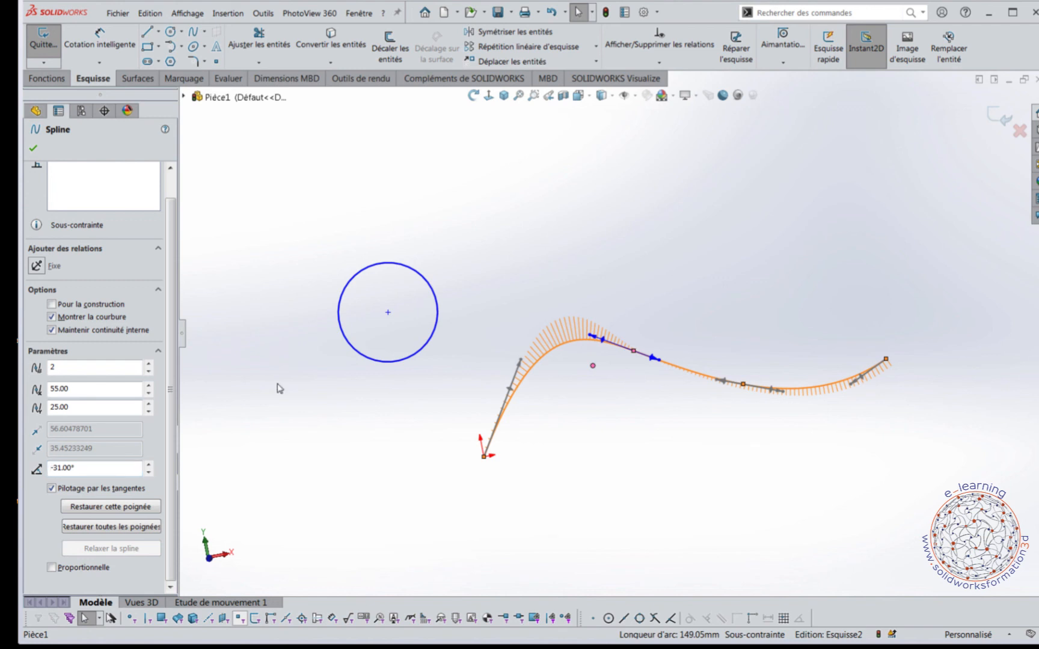
Reset the second point's tangent handle to its default state and deselect the spline
click(98, 508)
click(260, 473)
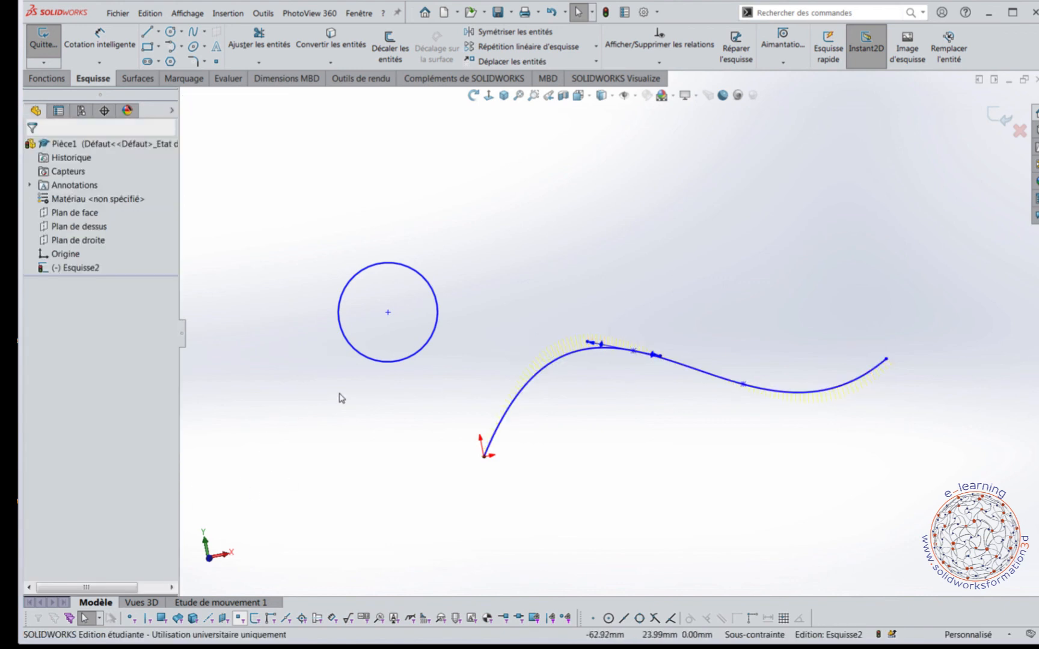